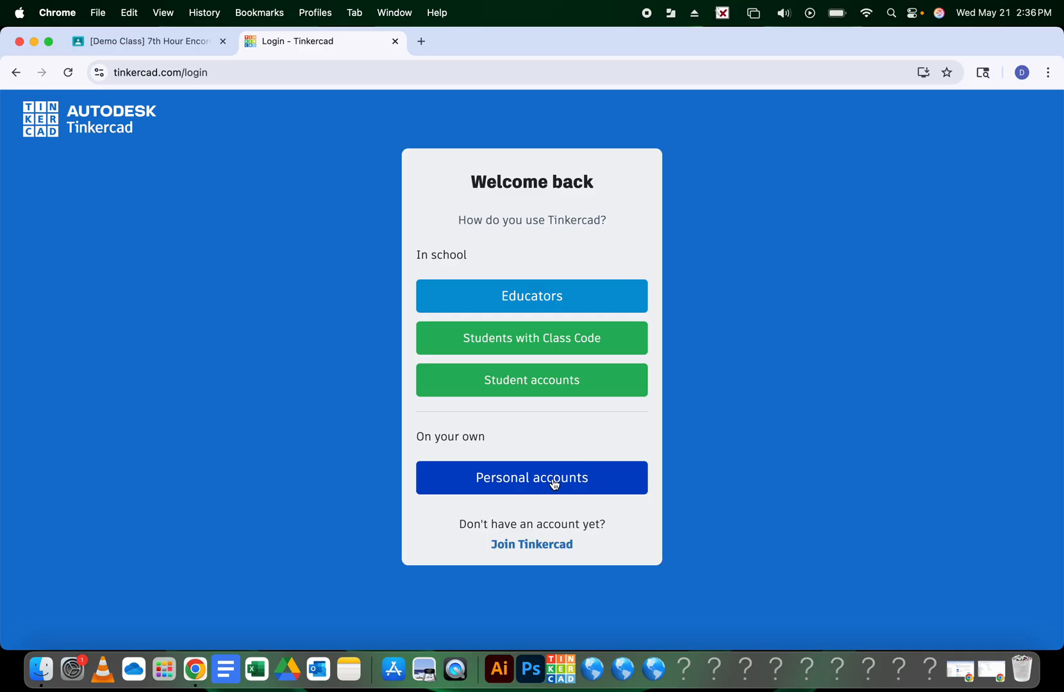
# Sign in to Tinkercad as a personal account using Google
pyautogui.click(551, 478)
pyautogui.click(538, 307)
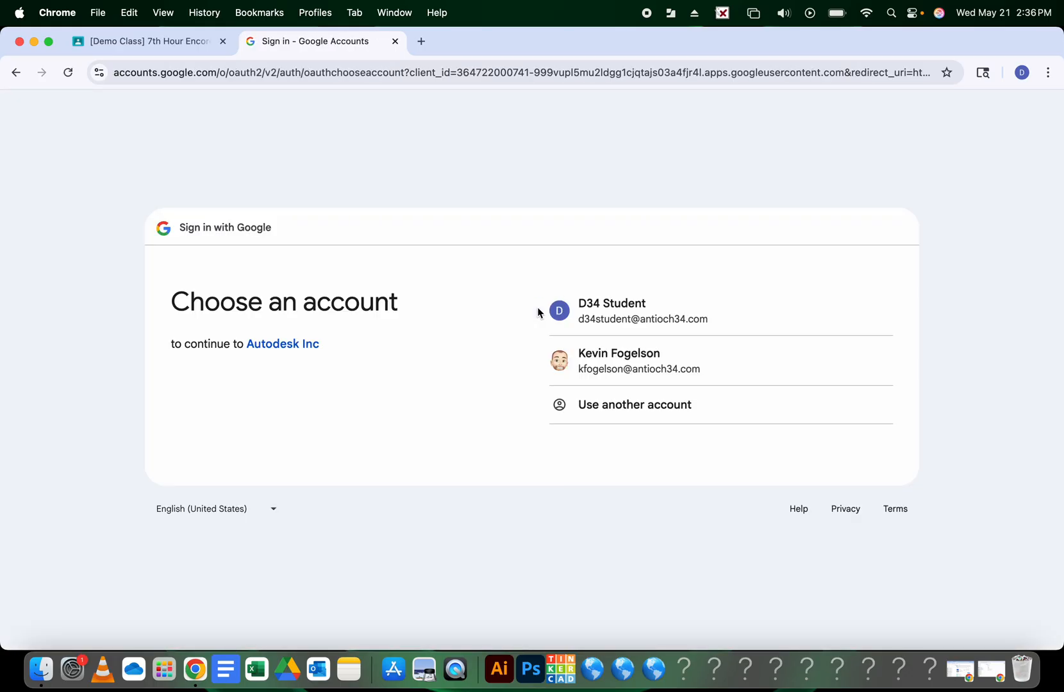
pyautogui.click(578, 353)
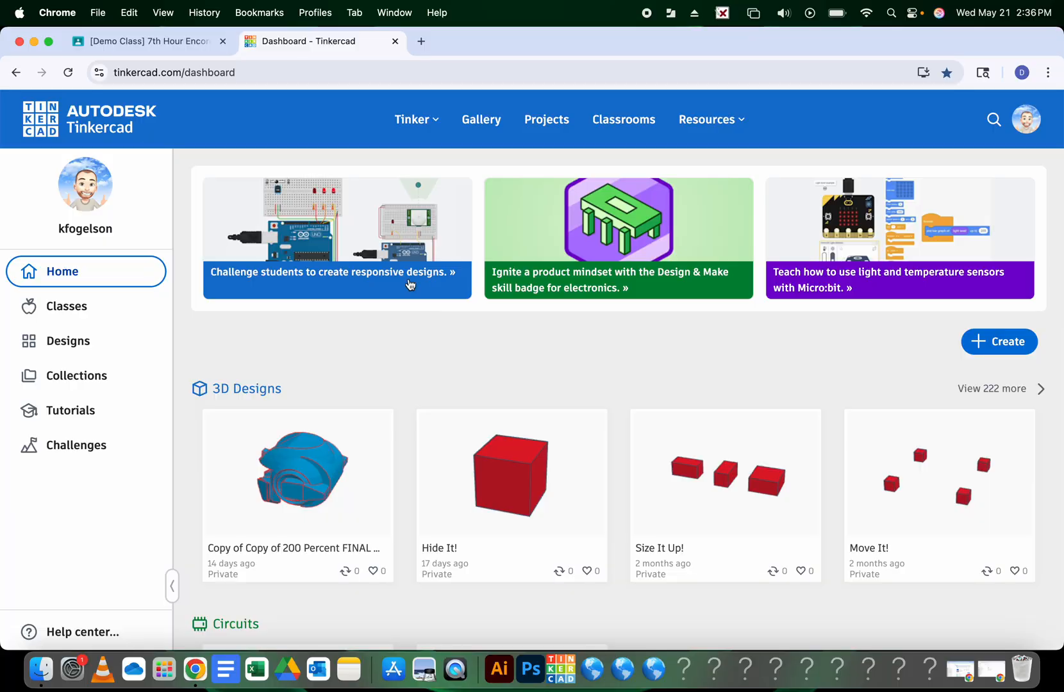
# Open the TinkerTips: Create Custom Shapes! attachment in the Skill: Custom Shape Classroom assignment
pyautogui.click(176, 43)
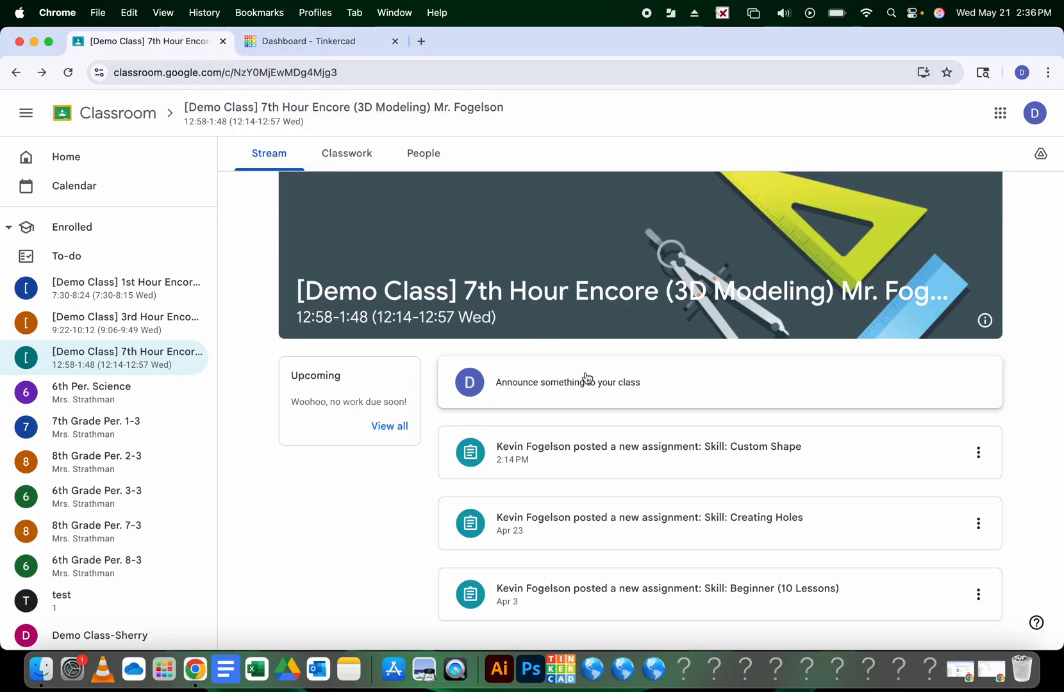
pyautogui.click(619, 447)
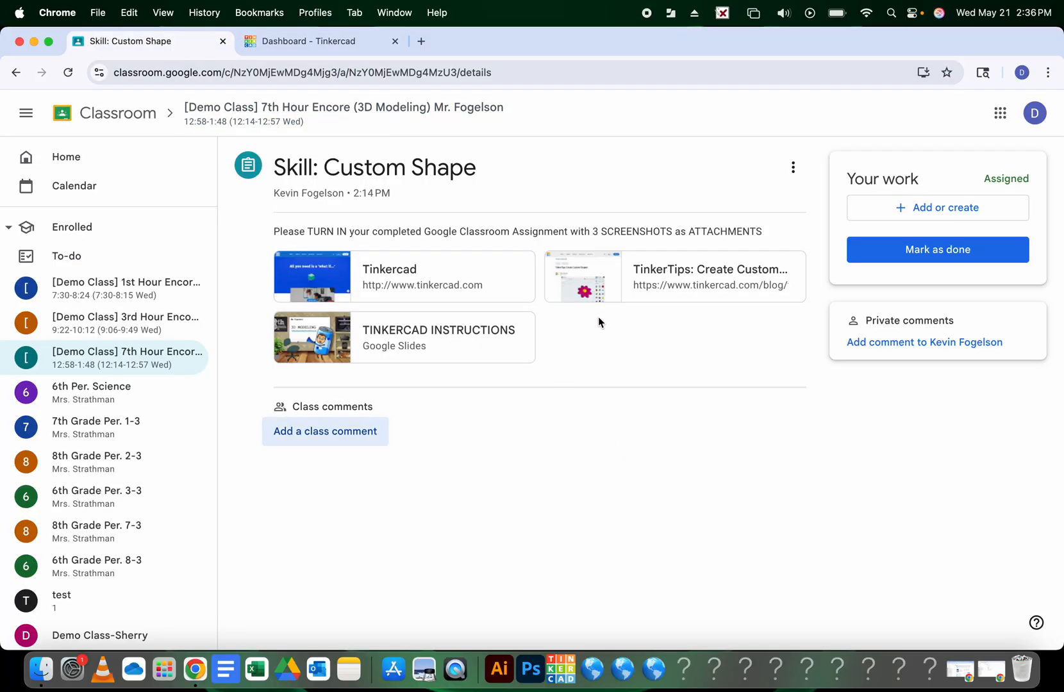
pyautogui.click(620, 280)
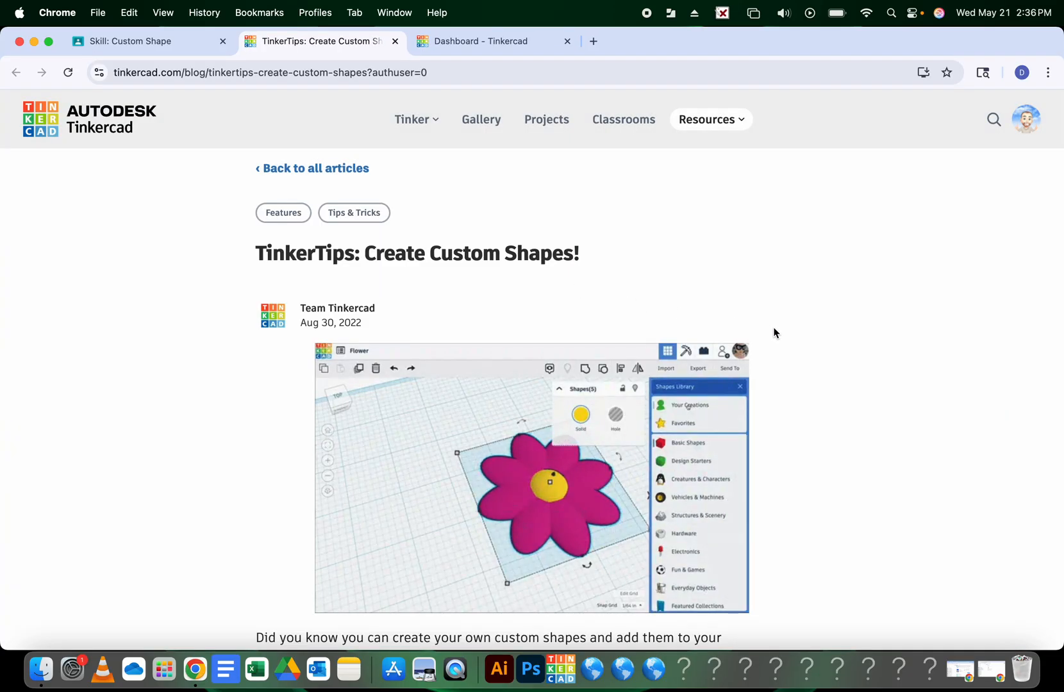
# Skim the TinkerTips custom shapes article, then switch to the Dashboard - Tinkercad tab
pyautogui.scroll(-10, 772, 330)
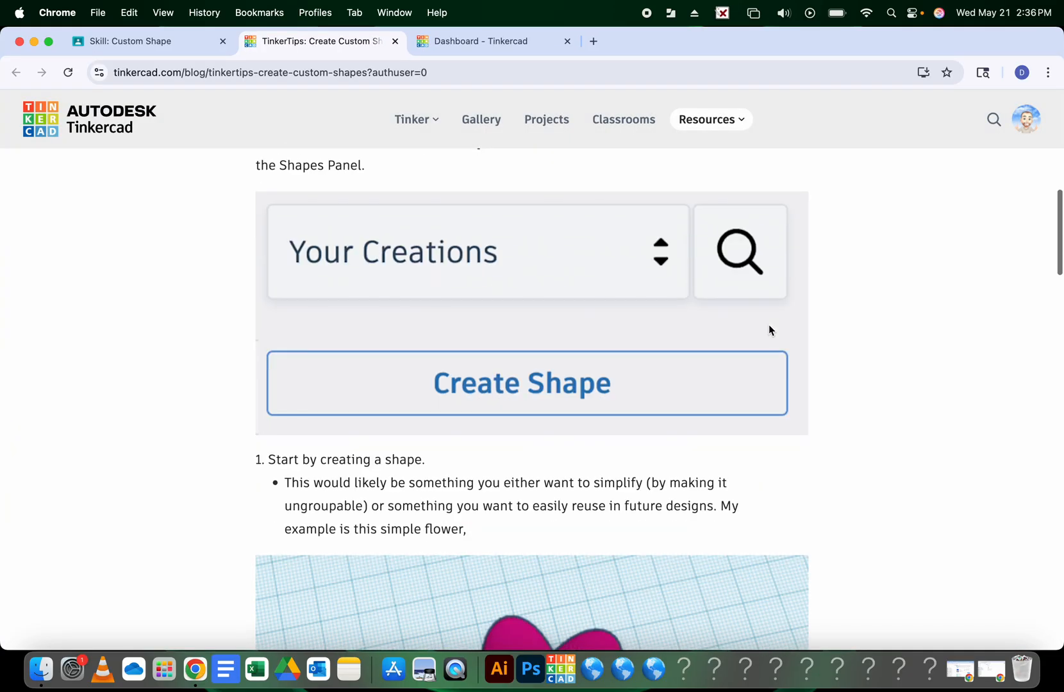
pyautogui.scroll(-20, 769, 326)
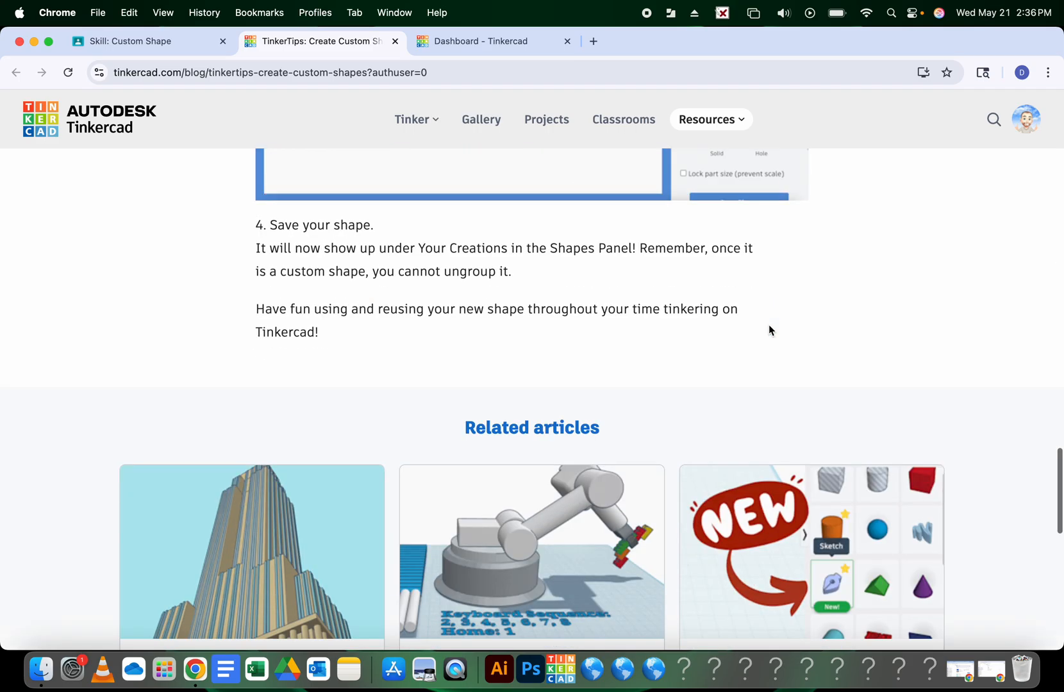
pyautogui.scroll(-5, 769, 324)
pyautogui.scroll(20, 769, 324)
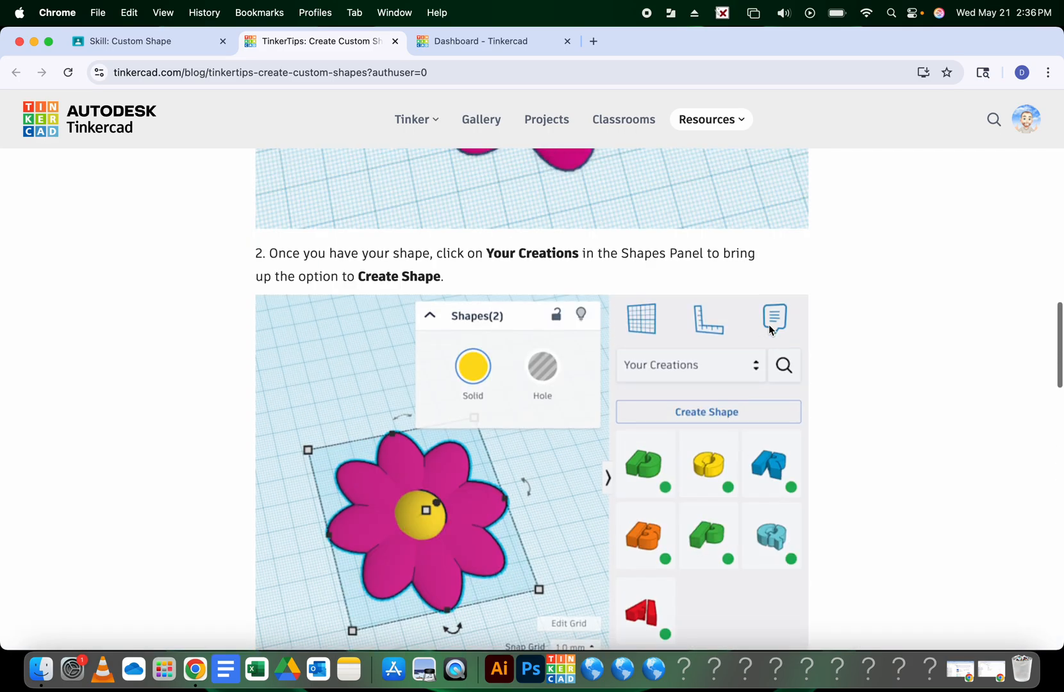
pyautogui.scroll(20, 769, 325)
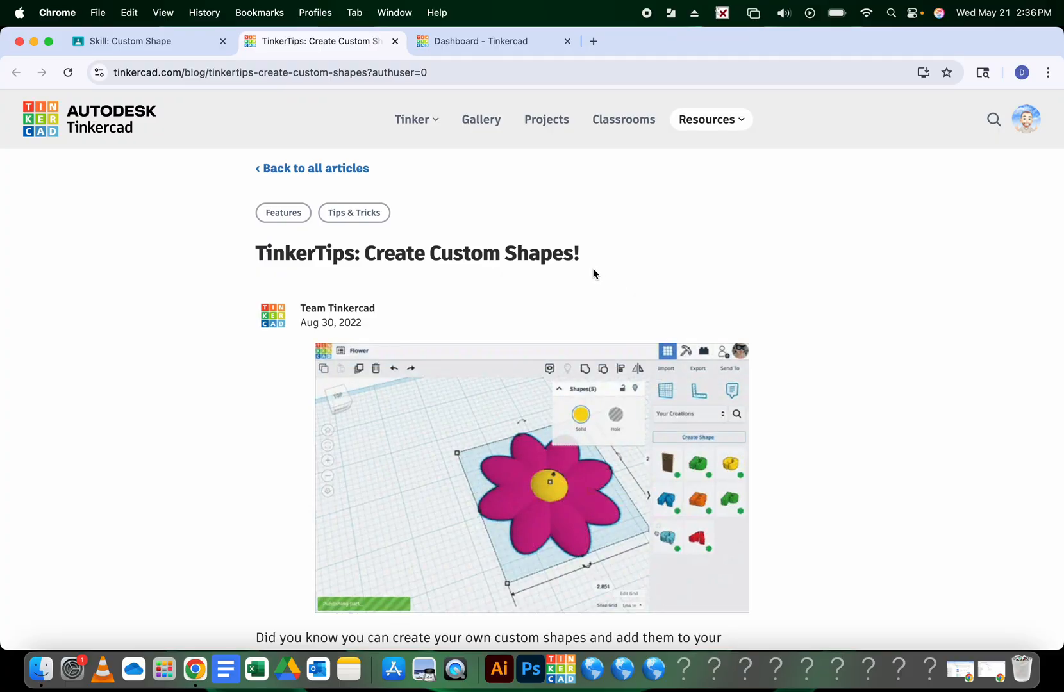
pyautogui.click(451, 47)
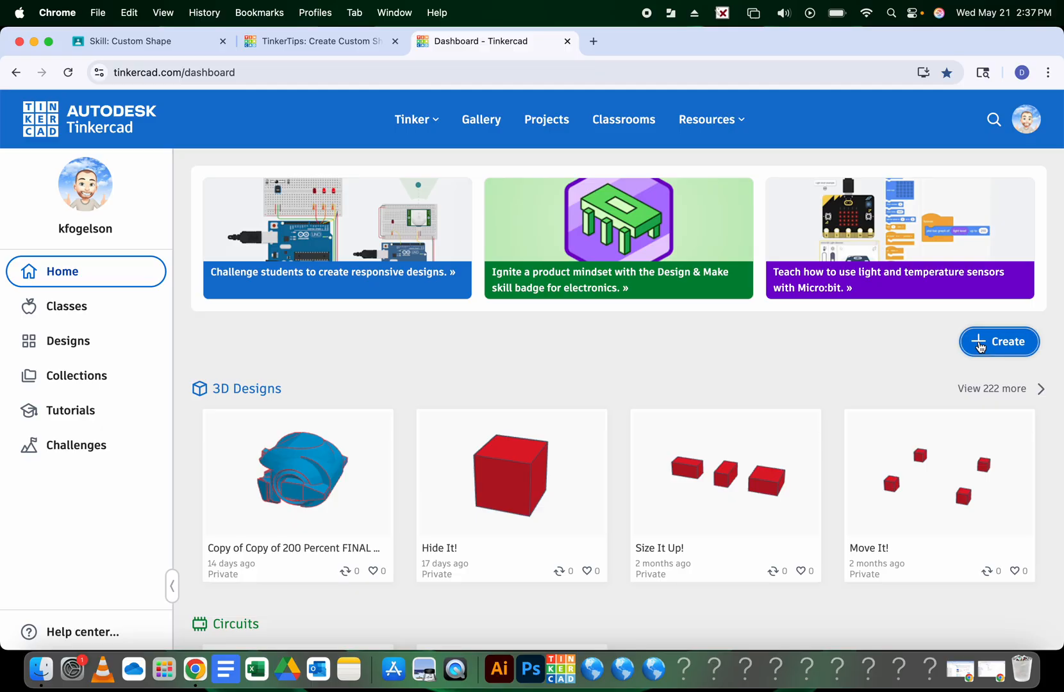
# Create a new 3D Design (Sizzling Tumelo) and pick up a Half Sphere shape
pyautogui.click(981, 344)
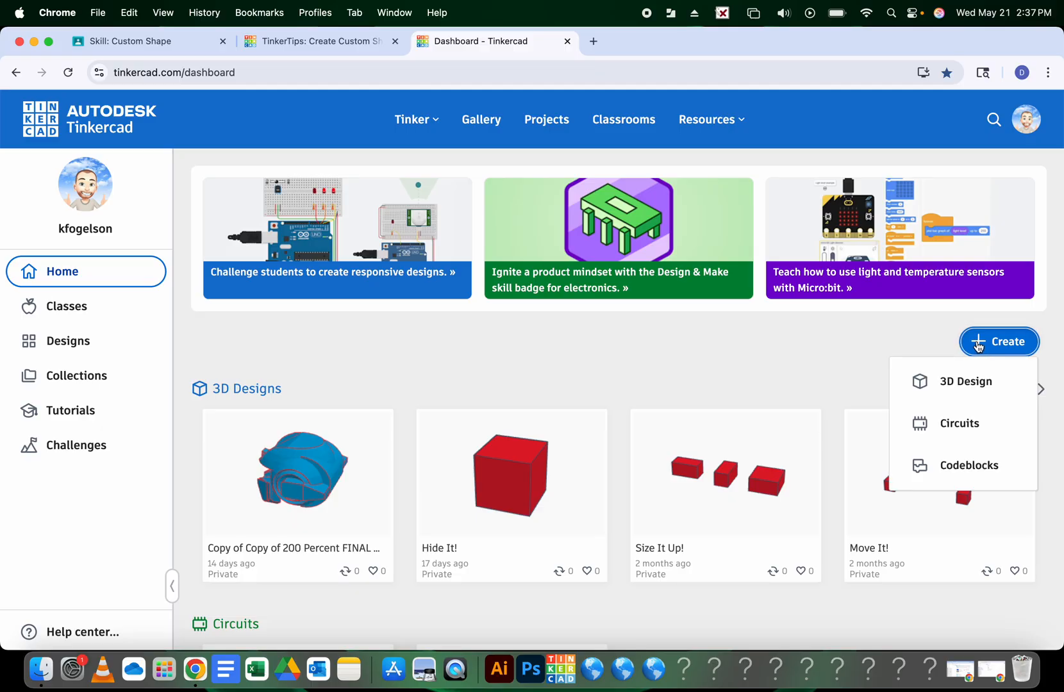
pyautogui.click(956, 382)
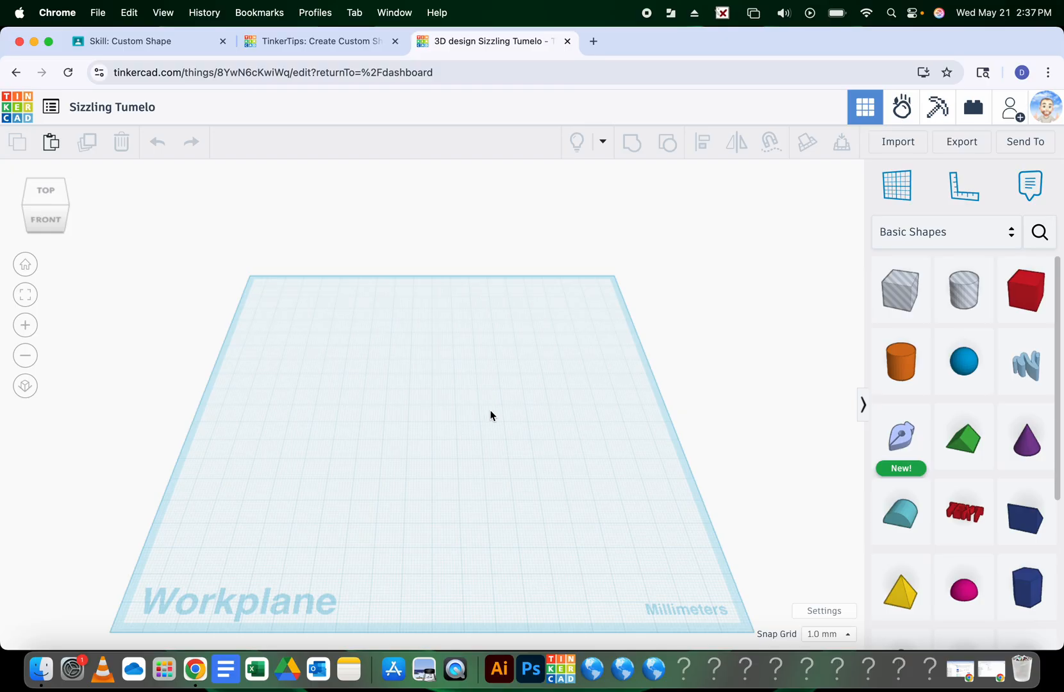
pyautogui.click(962, 594)
# Place a Half Sphere on the workplane and make it solid brown
pyautogui.click(422, 434)
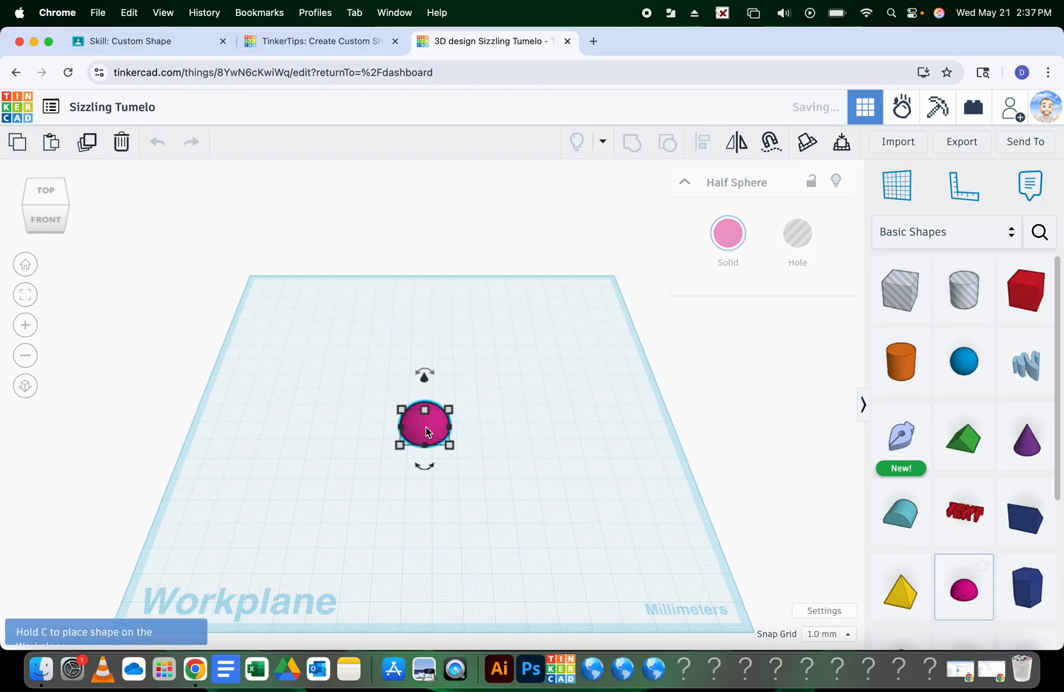
pyautogui.click(737, 241)
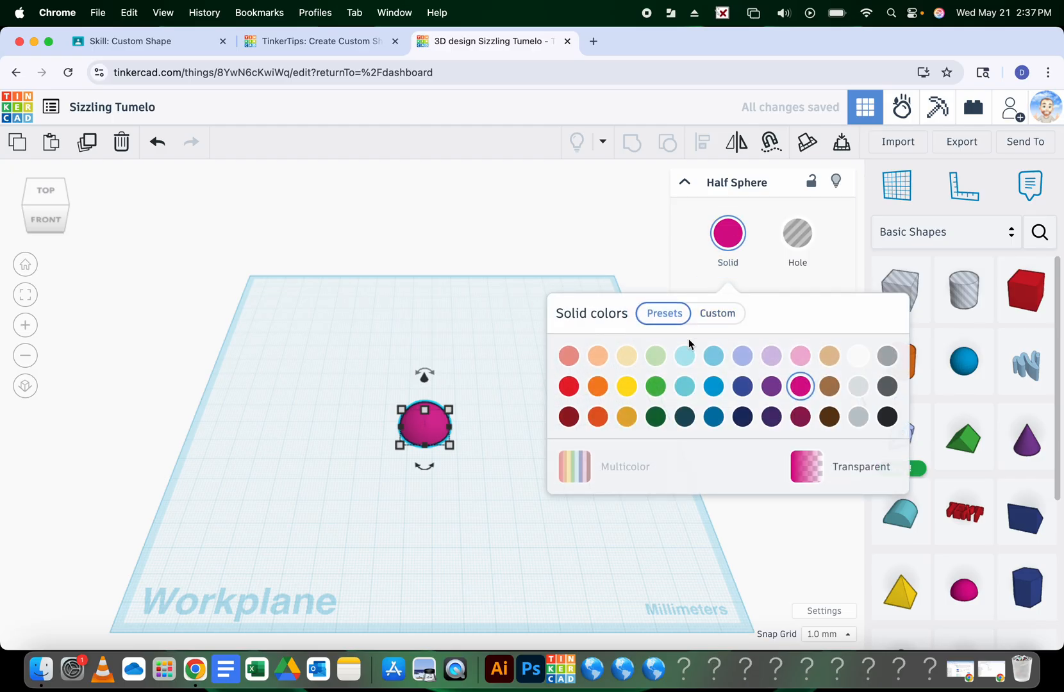
pyautogui.click(830, 389)
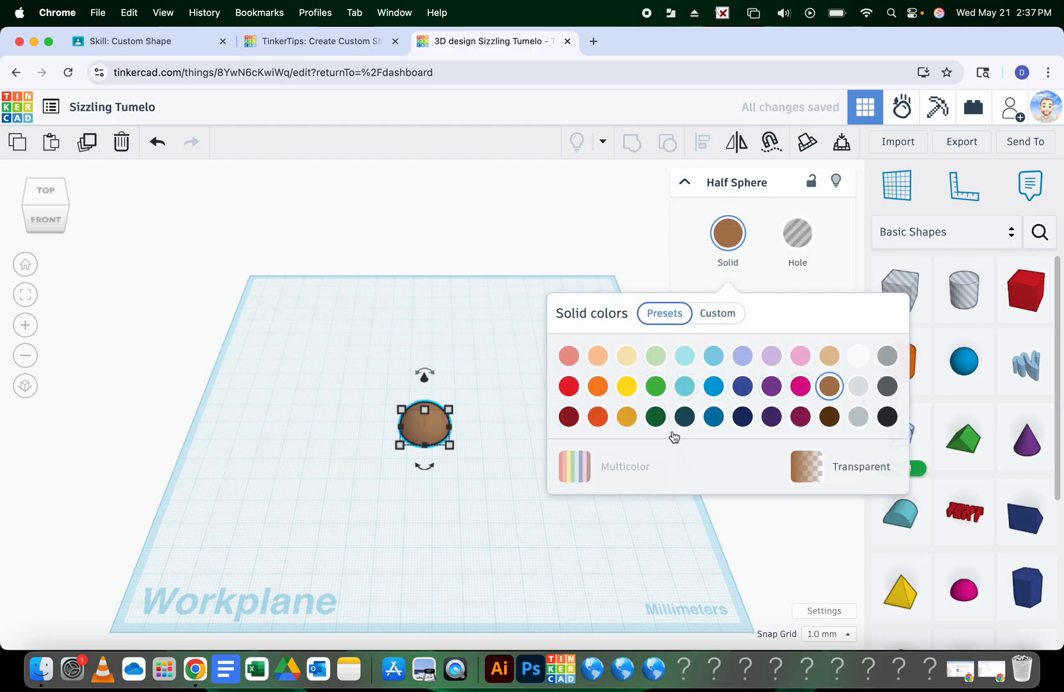
# Add a second Half Sphere beside it, stretch it to 42.00 mm, and color it yellow
pyautogui.click(961, 602)
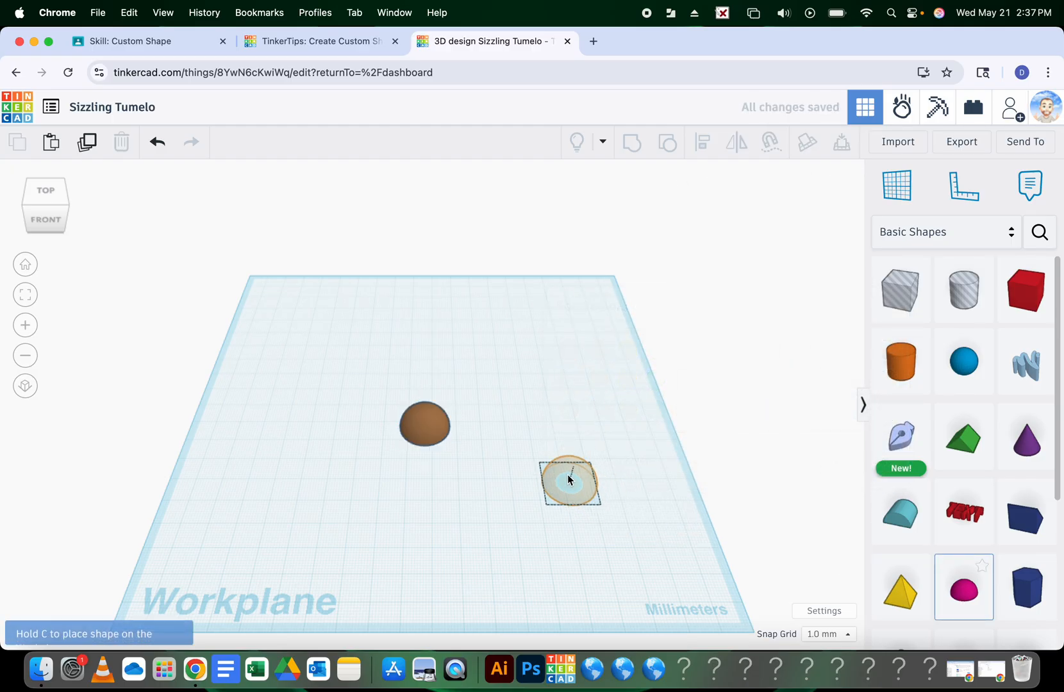
pyautogui.click(463, 433)
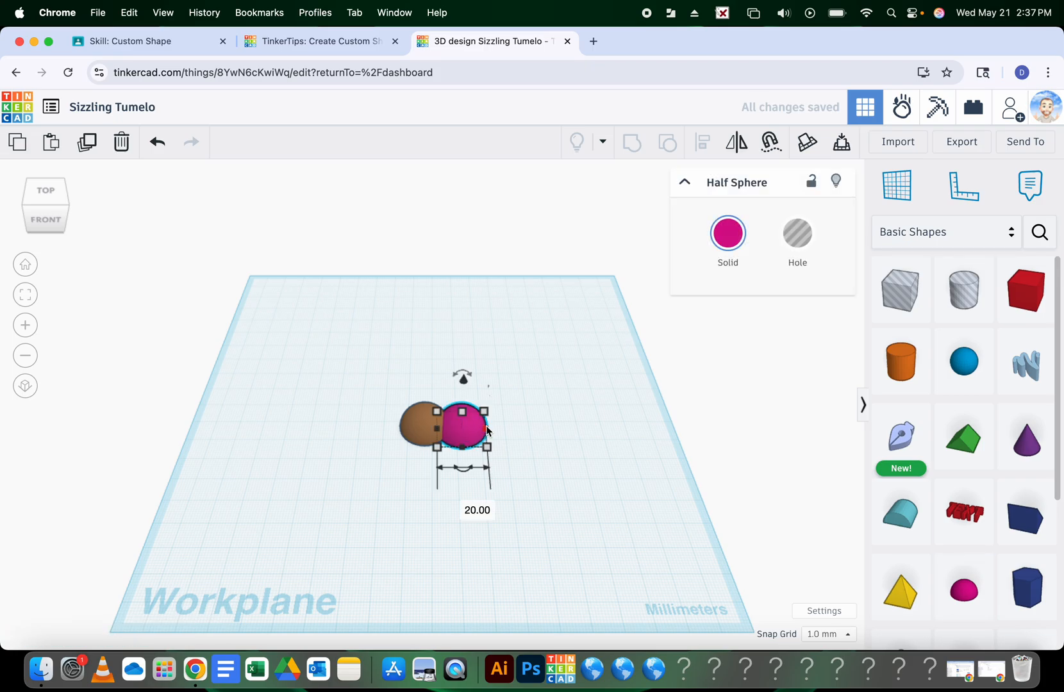
pyautogui.moveTo(487, 431); pyautogui.dragTo(541, 433)
pyautogui.click(704, 254)
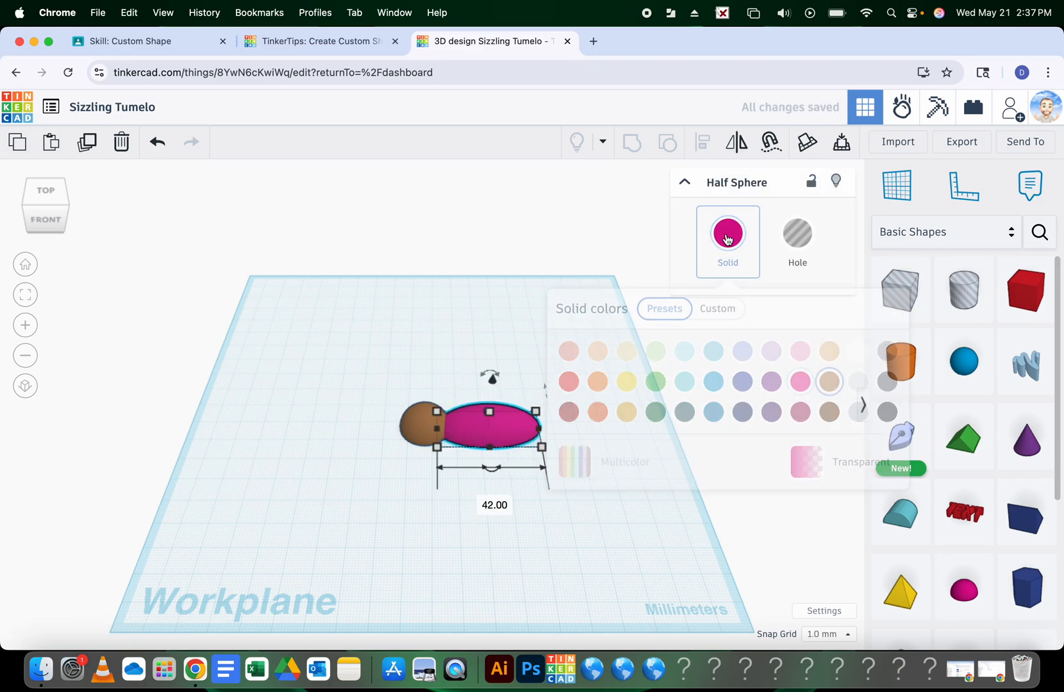
pyautogui.click(627, 385)
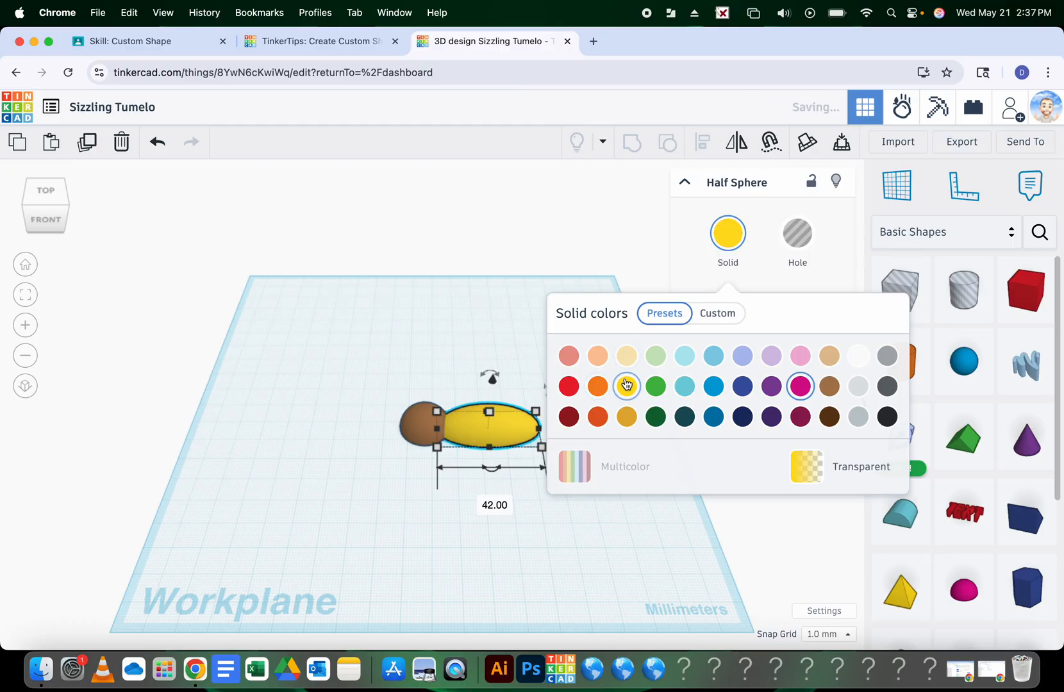
pyautogui.click(496, 360)
pyautogui.click(511, 425)
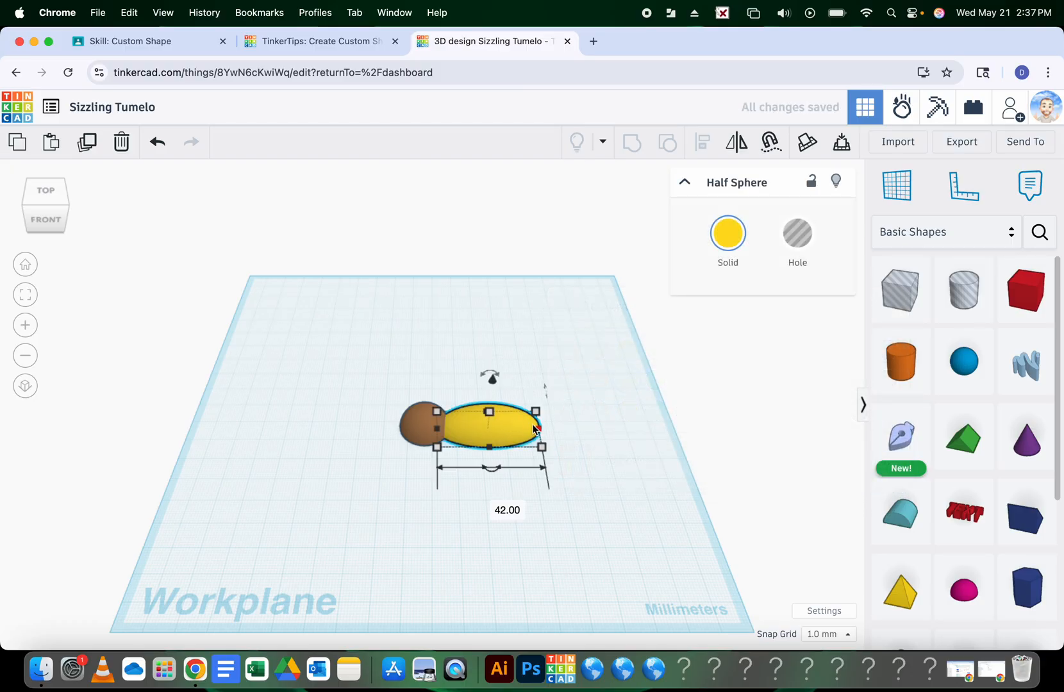
pyautogui.moveTo(543, 428); pyautogui.dragTo(547, 430)
pyautogui.click(576, 373)
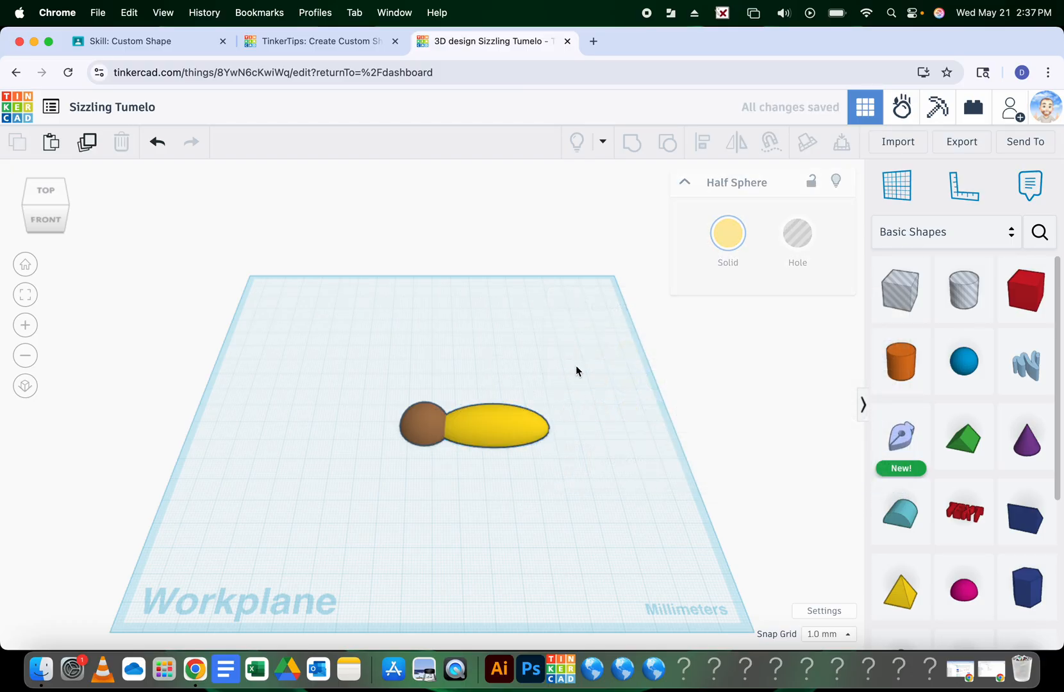
pyautogui.click(503, 422)
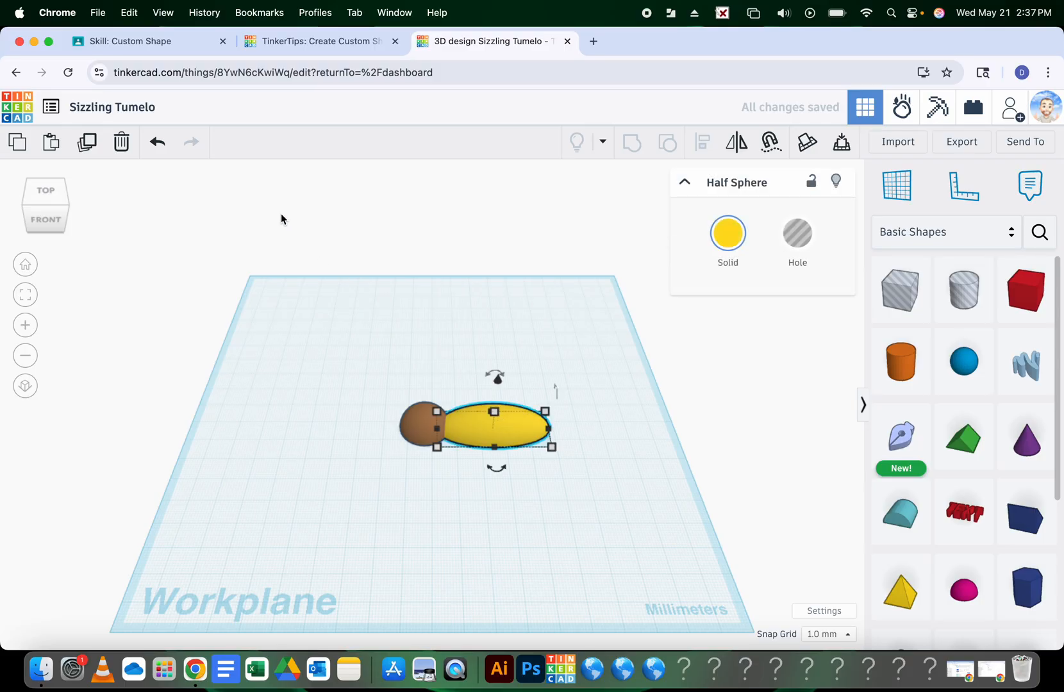
# Duplicate the yellow petal to the left of the brown centre and group all three pieces
pyautogui.click(87, 142)
pyautogui.moveTo(473, 428); pyautogui.dragTo(331, 423)
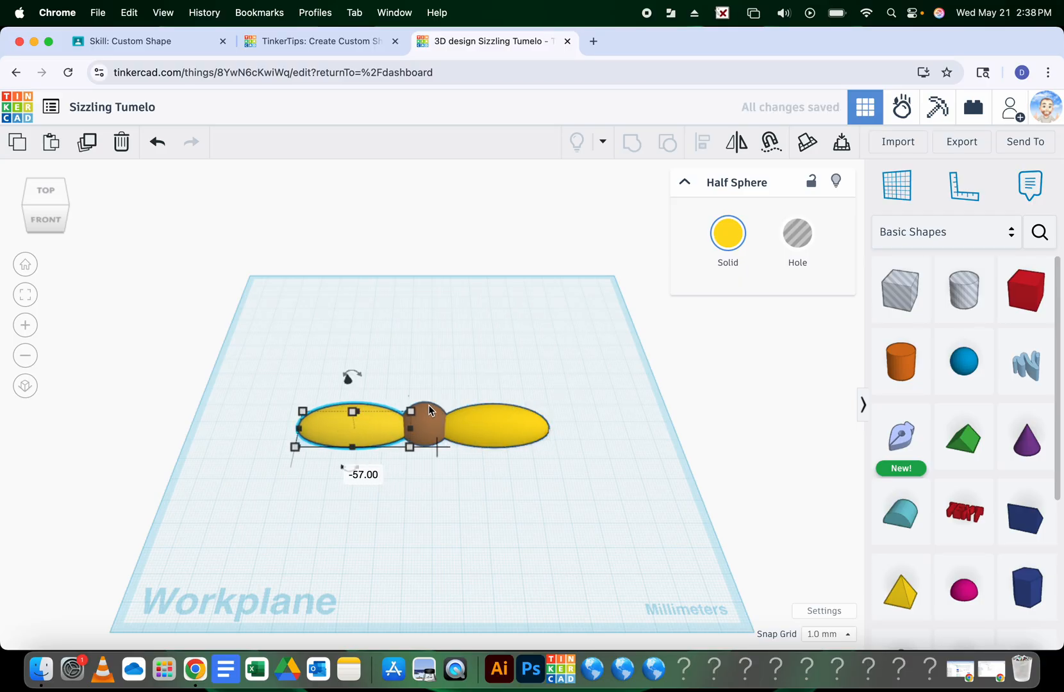
pyautogui.press('super+z')
pyautogui.moveTo(489, 419); pyautogui.dragTo(348, 419)
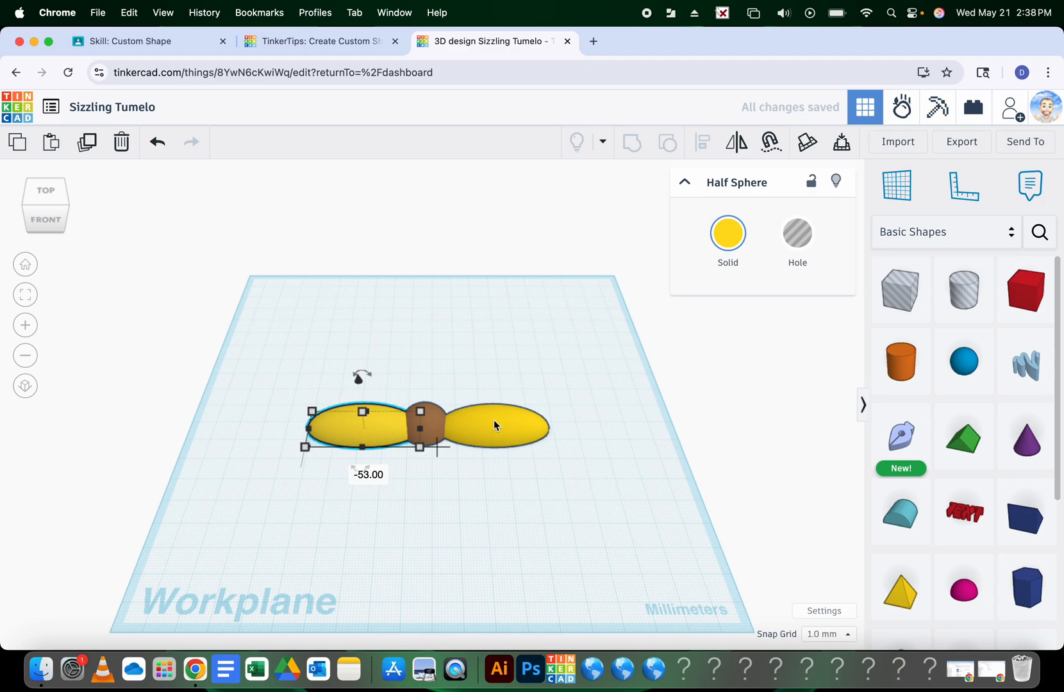
pyautogui.keyDown('shift'); pyautogui.click(494, 423); pyautogui.keyUp('shift')
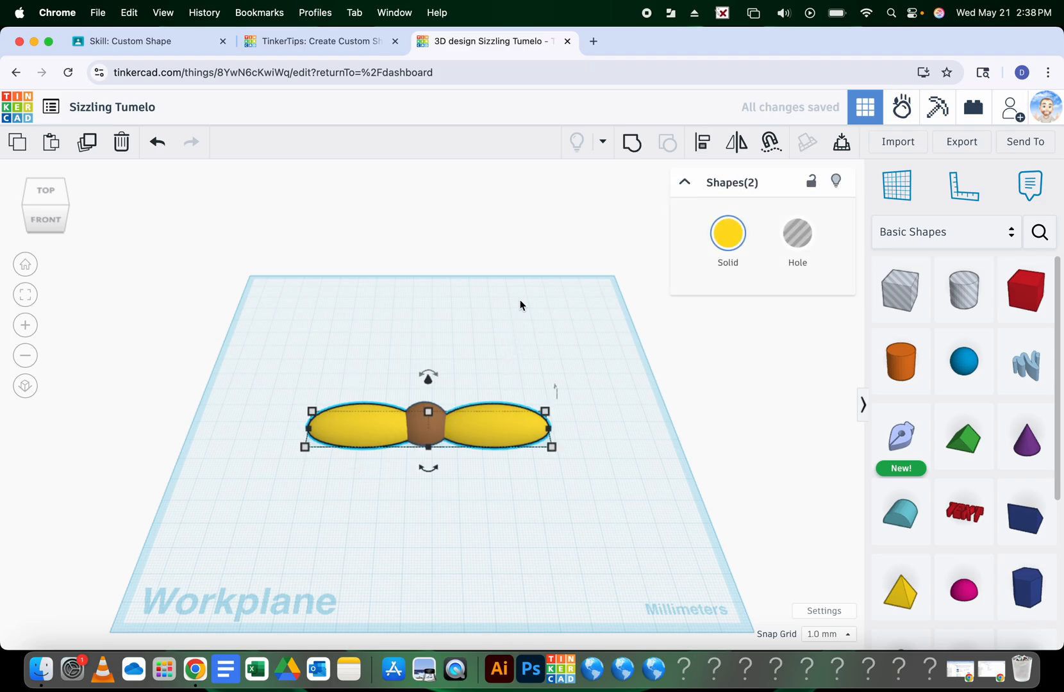
pyautogui.click(631, 146)
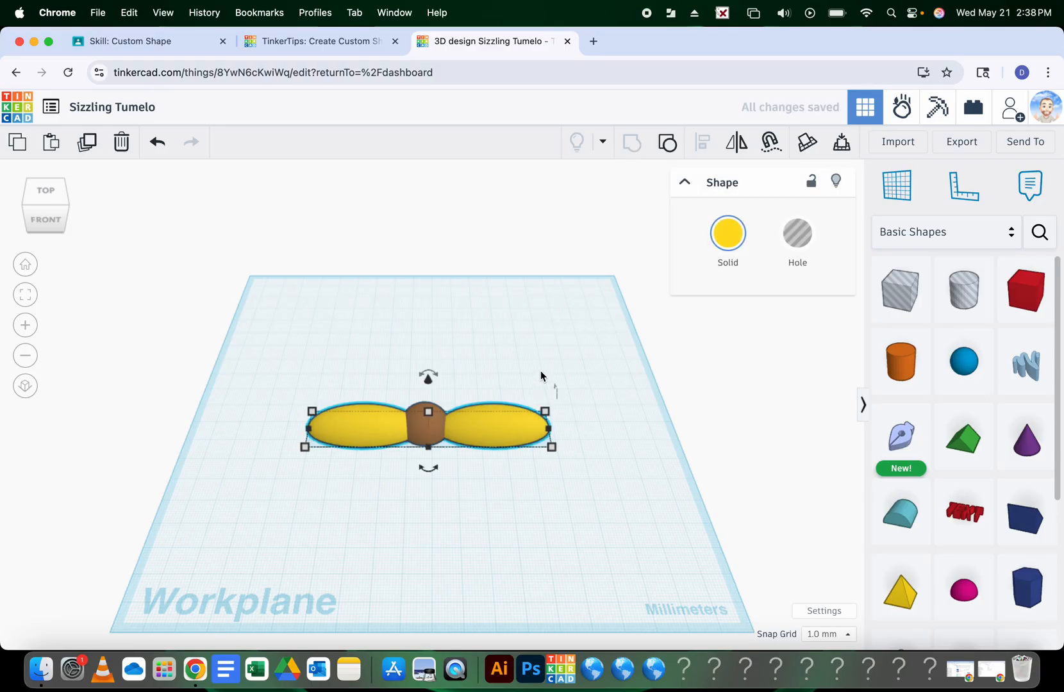
# Duplicate the petal group and try rotating copies 22.5°, undoing the unwanted results
pyautogui.click(89, 147)
pyautogui.moveTo(473, 497); pyautogui.dragTo(464, 558, button='right')
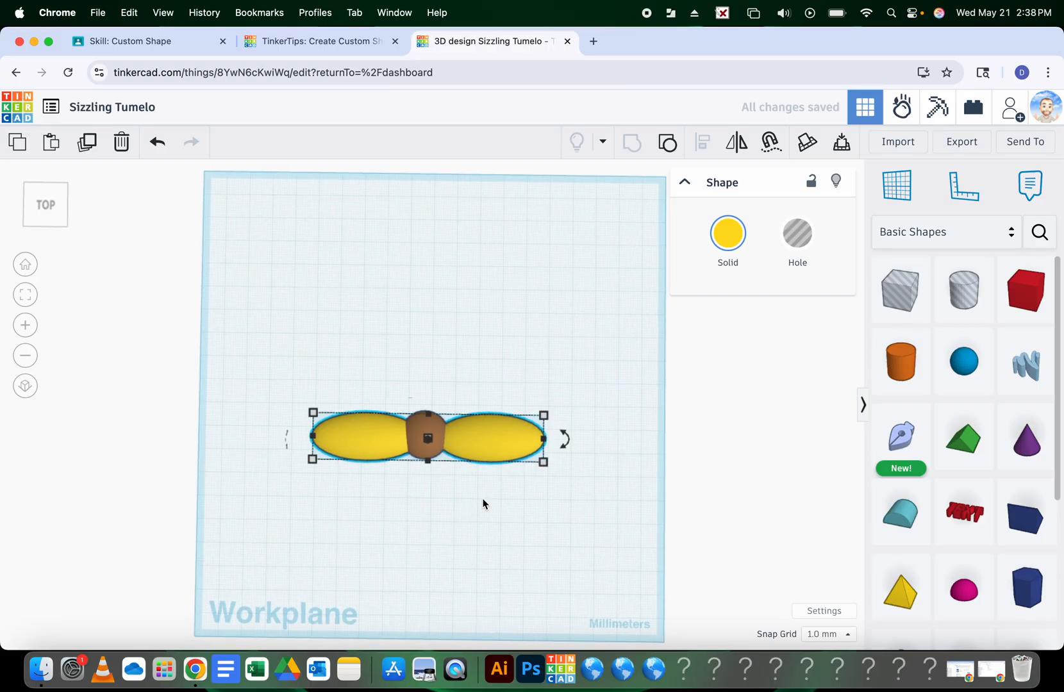
pyautogui.moveTo(566, 441)
pyautogui.moveTo(567, 441); pyautogui.dragTo(582, 320)
pyautogui.hotkey('ctrl', 'd')
pyautogui.hotkey('ctrl', 'd')
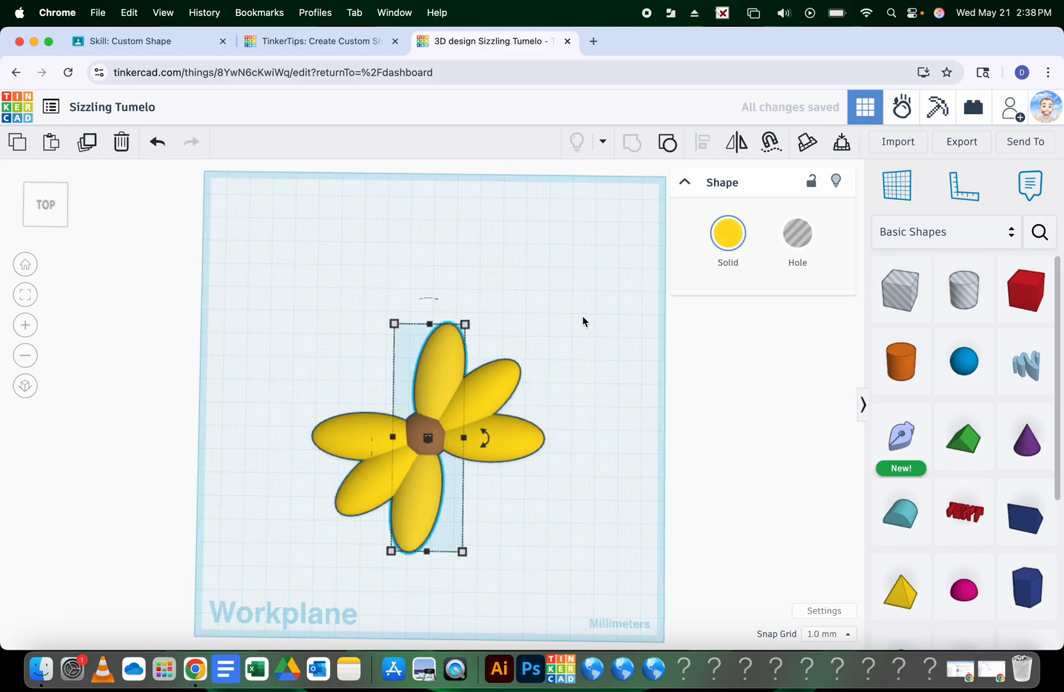
pyautogui.click(608, 378)
pyautogui.press('super+z')
pyautogui.press('super+z')
pyautogui.press('super+z')
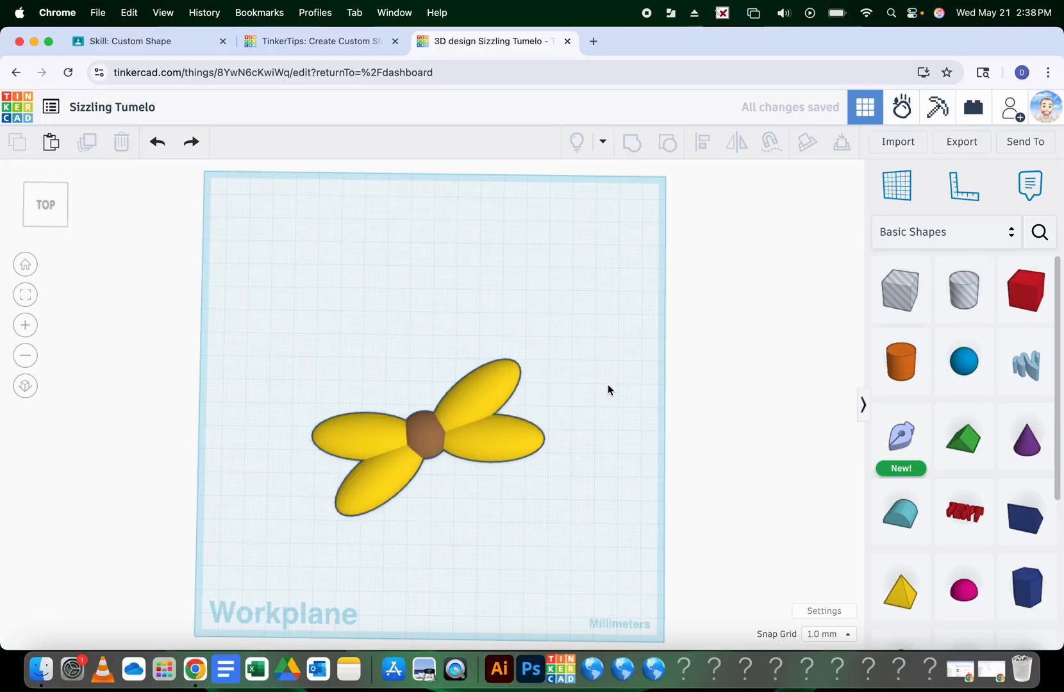
pyautogui.click(459, 435)
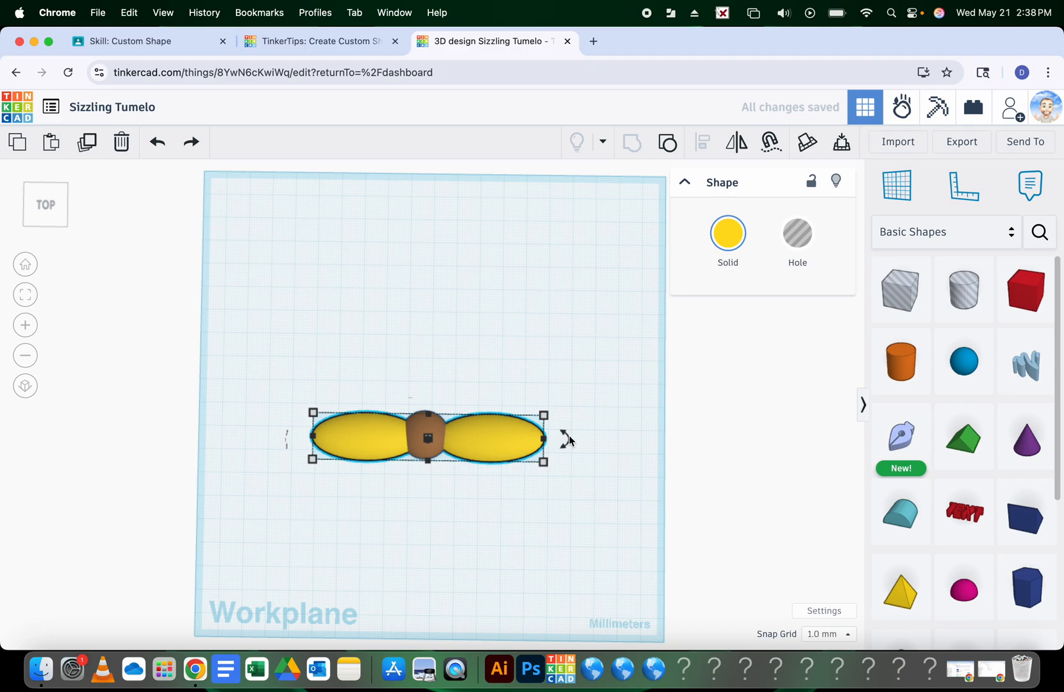
pyautogui.moveTo(569, 442); pyautogui.dragTo(580, 376)
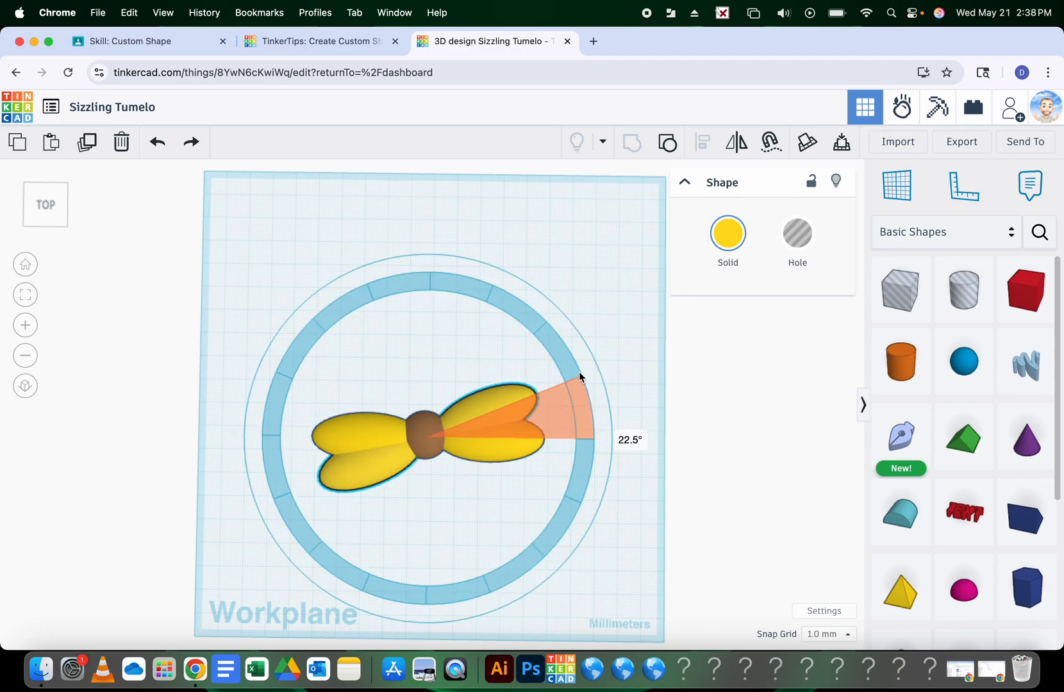
pyautogui.moveTo(580, 377); pyautogui.dragTo(579, 379)
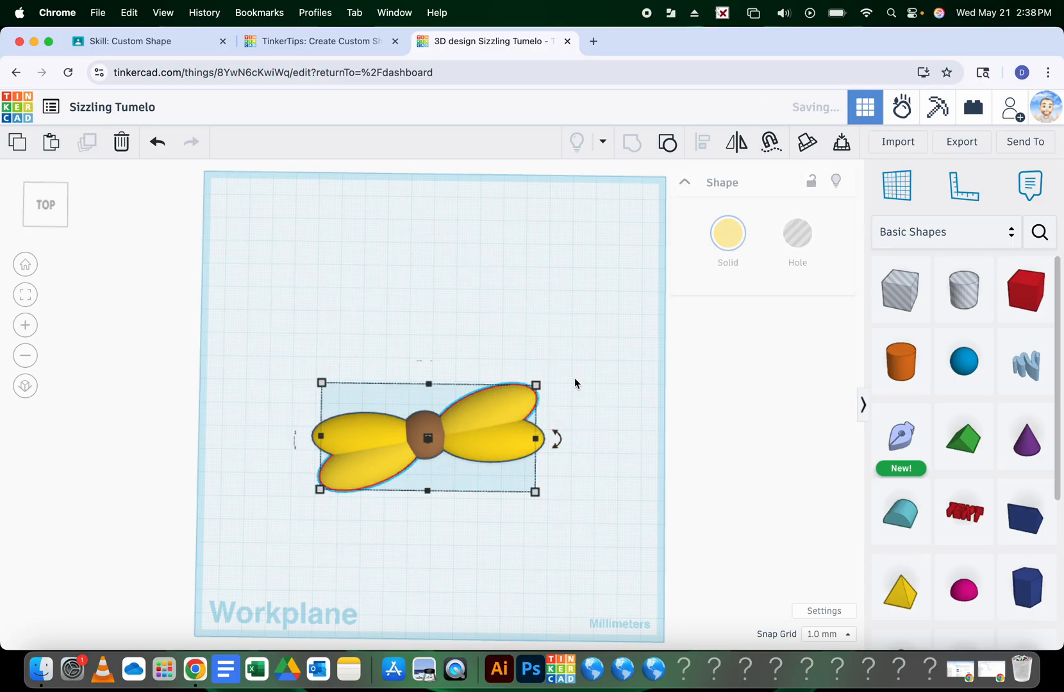
pyautogui.click(571, 388)
pyautogui.press('super+z')
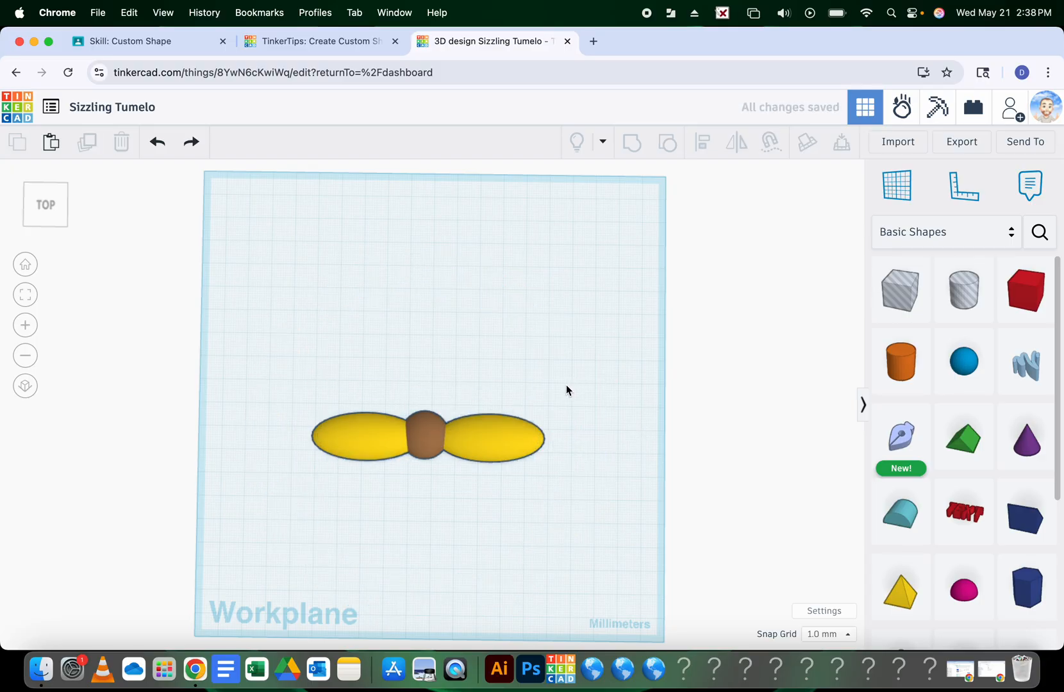
# Rotate the petal copy 22.5° and repeat Ctrl+D twice to complete the ring of petals
pyautogui.click(503, 428)
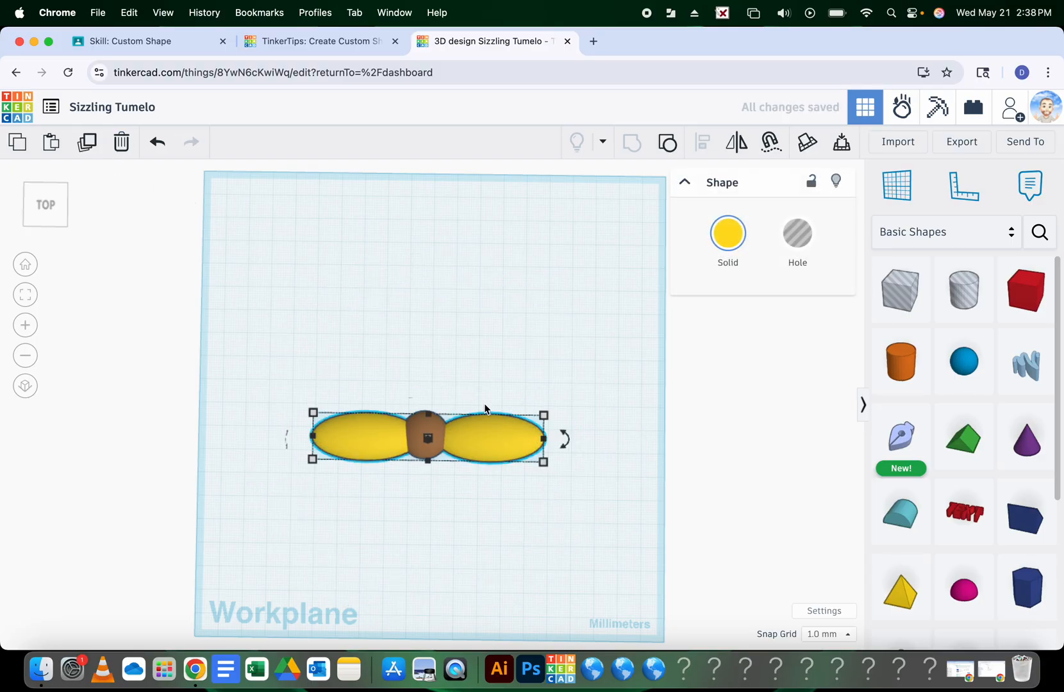
pyautogui.moveTo(565, 437); pyautogui.dragTo(574, 383)
pyautogui.hotkey('ctrl', 'd')
pyautogui.hotkey('ctrl', 'd')
pyautogui.hotkey('ctrl', 'd')
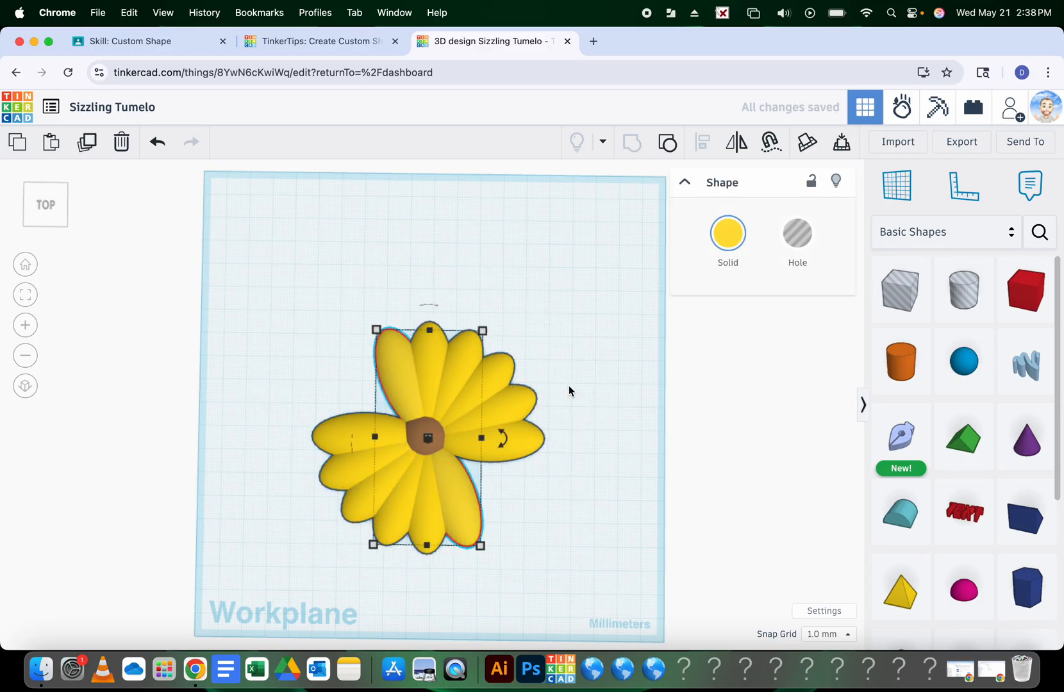
pyautogui.hotkey('ctrl', 'd')
pyautogui.hotkey('ctrl', 'd')
pyautogui.click(622, 418)
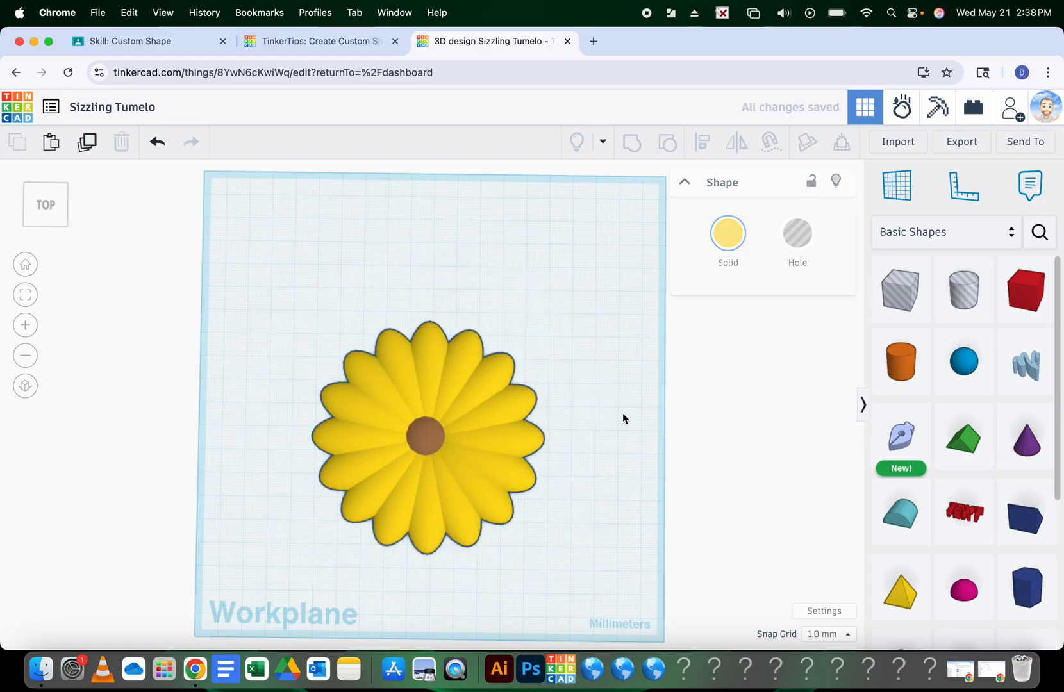
pyautogui.moveTo(622, 418); pyautogui.dragTo(600, 317, button='right')
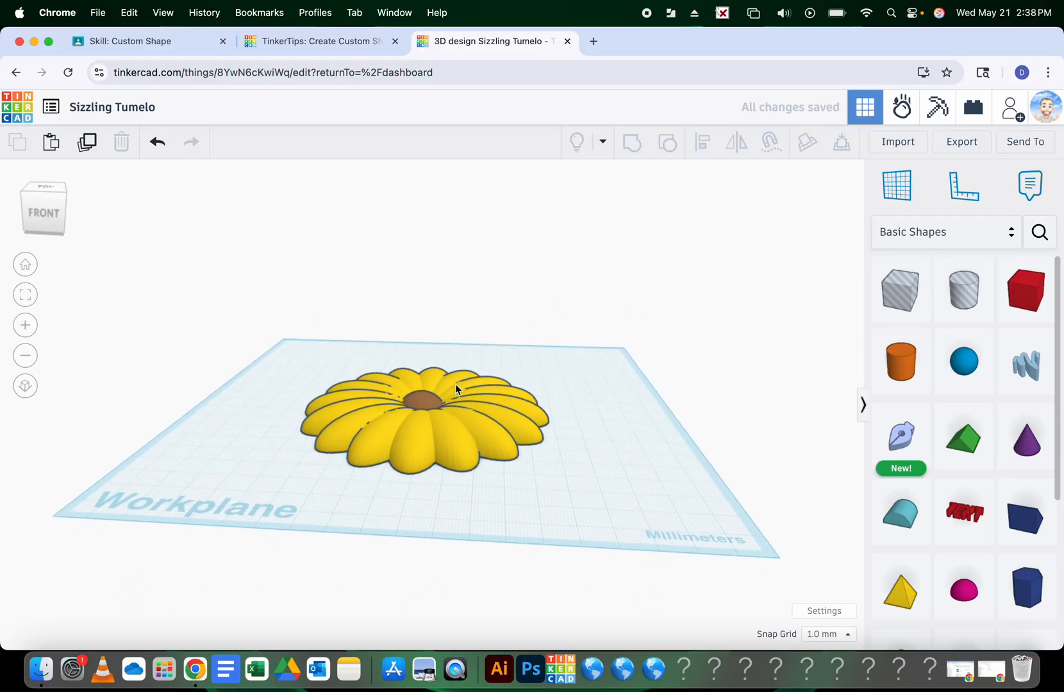
# Scale the brown centre half sphere uniformly to 22.00 mm height
pyautogui.click(435, 401)
pyautogui.moveTo(501, 353); pyautogui.dragTo(428, 417, button='right')
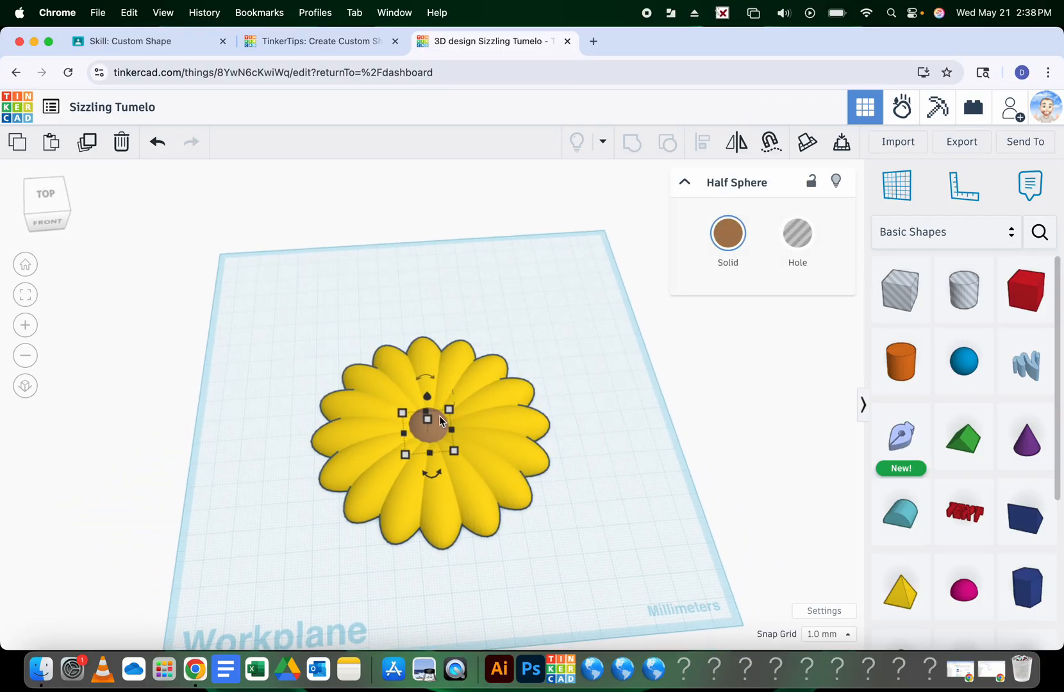
pyautogui.moveTo(428, 410)
pyautogui.keyDown('shift'); pyautogui.moveTo(429, 411); pyautogui.dragTo(427, 404); pyautogui.keyUp('shift')
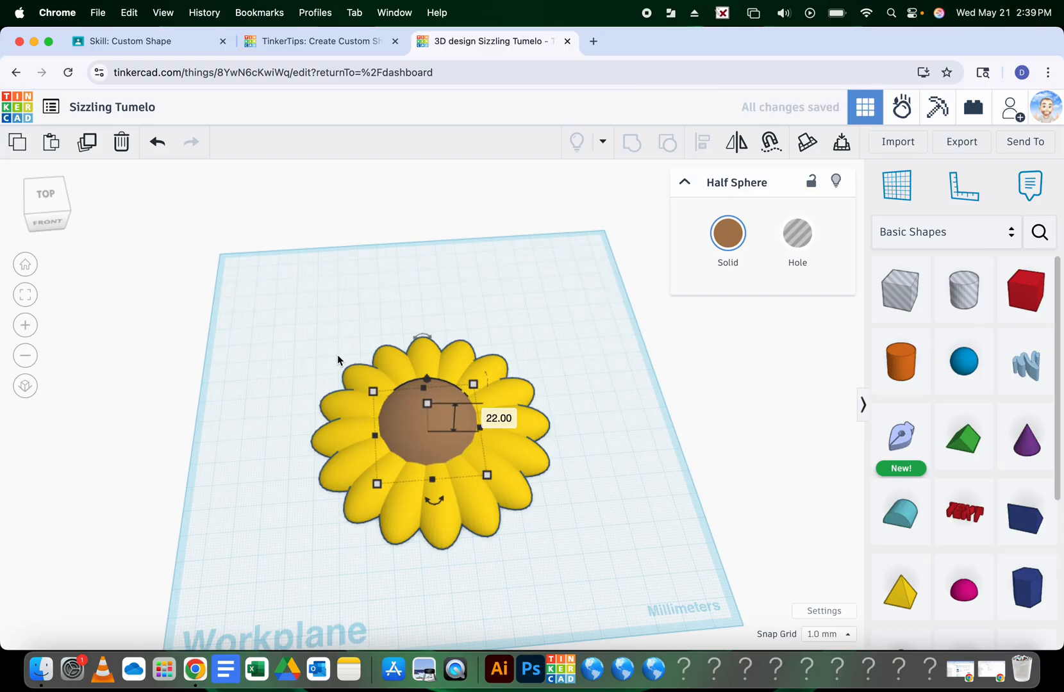
# Select all ten sunflower shapes, mirror them front to back, then reselect them all
pyautogui.moveTo(300, 334); pyautogui.dragTo(551, 541)
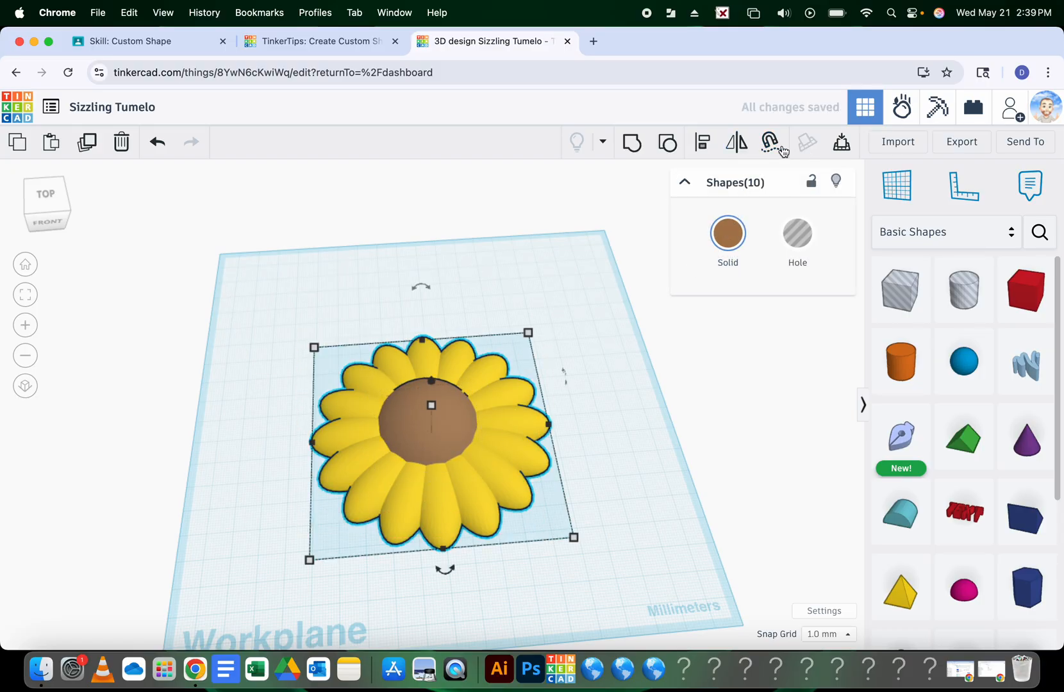
pyautogui.click(737, 144)
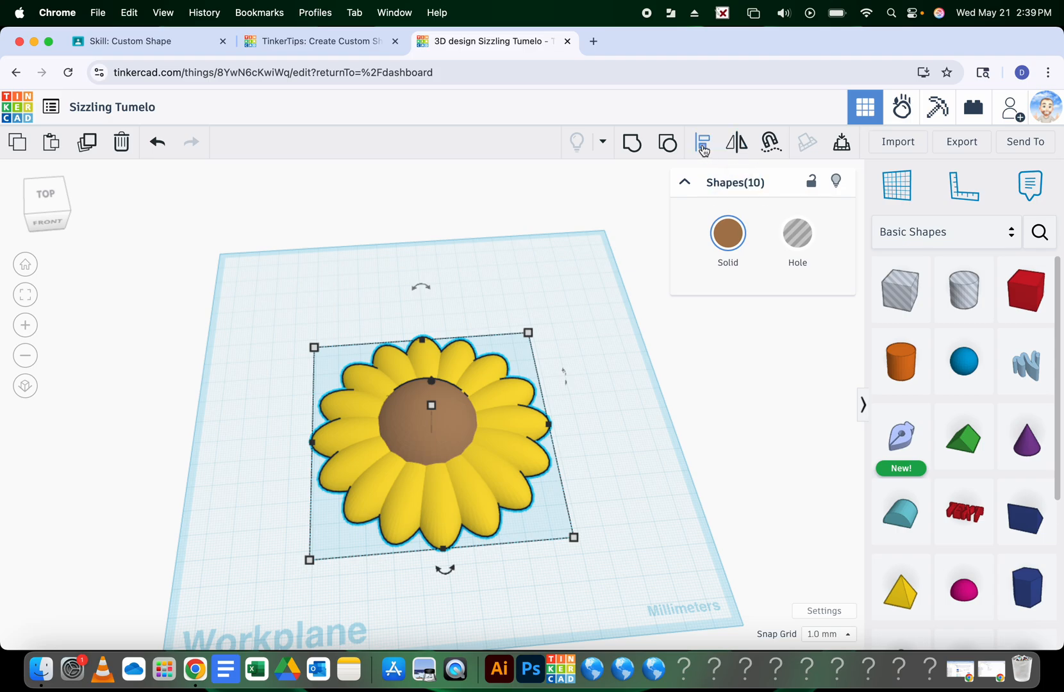
pyautogui.click(445, 569)
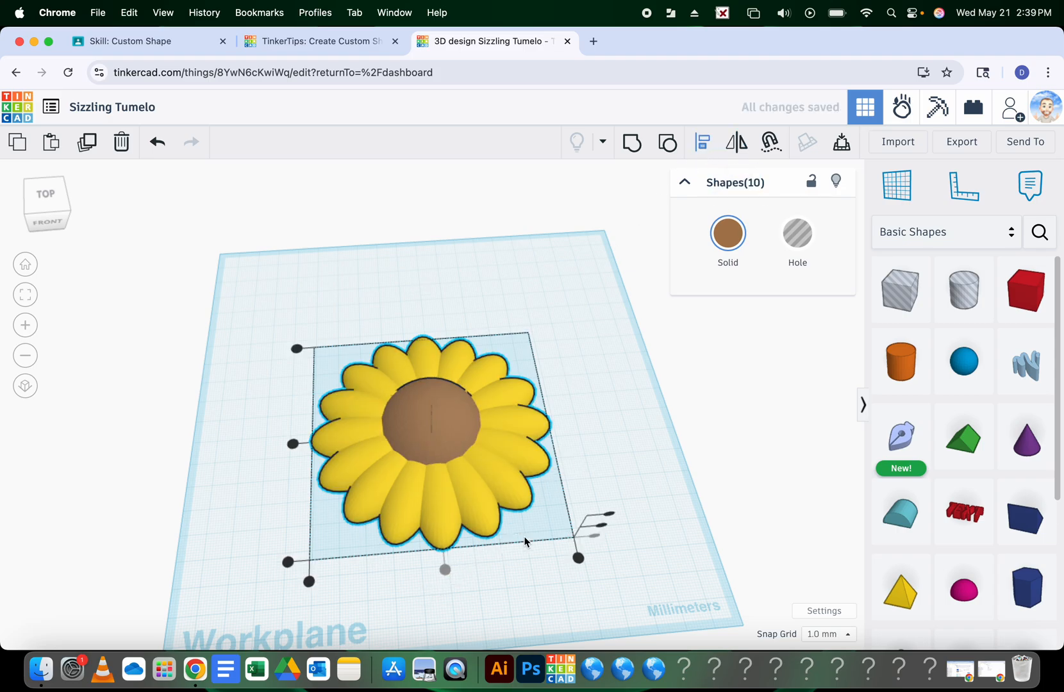
pyautogui.click(623, 443)
pyautogui.moveTo(632, 447)
pyautogui.mouseDown(button='right')
pyautogui.moveTo(610, 496)
pyautogui.moveTo(632, 375)
pyautogui.moveTo(640, 476)
pyautogui.moveTo(619, 430)
pyautogui.mouseUp(button='right')
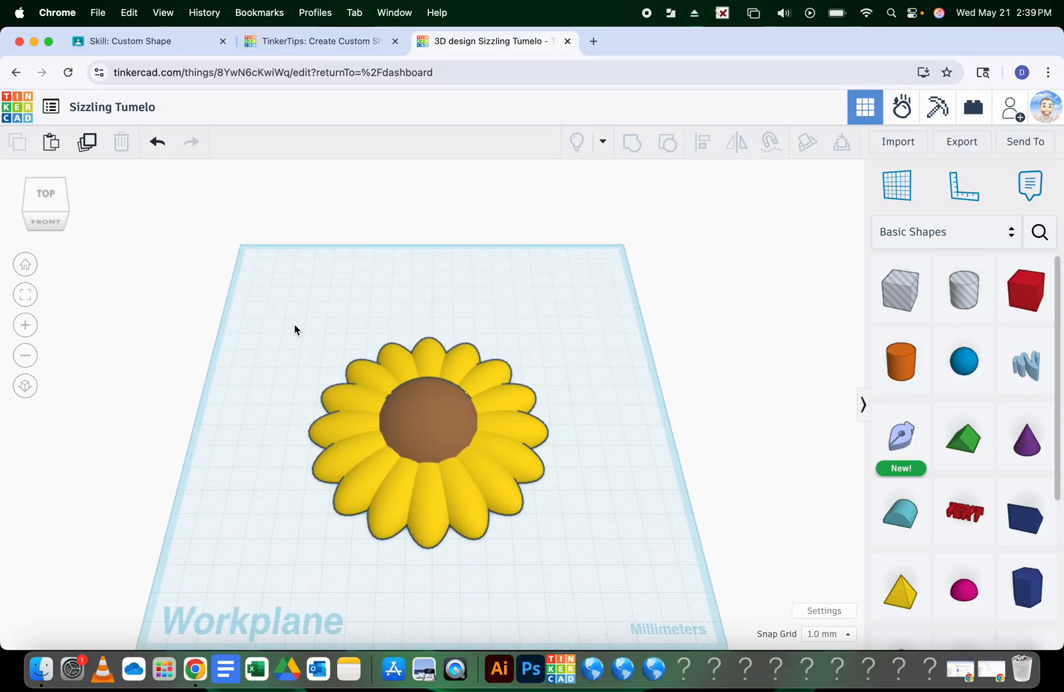
pyautogui.moveTo(273, 328); pyautogui.dragTo(593, 565)
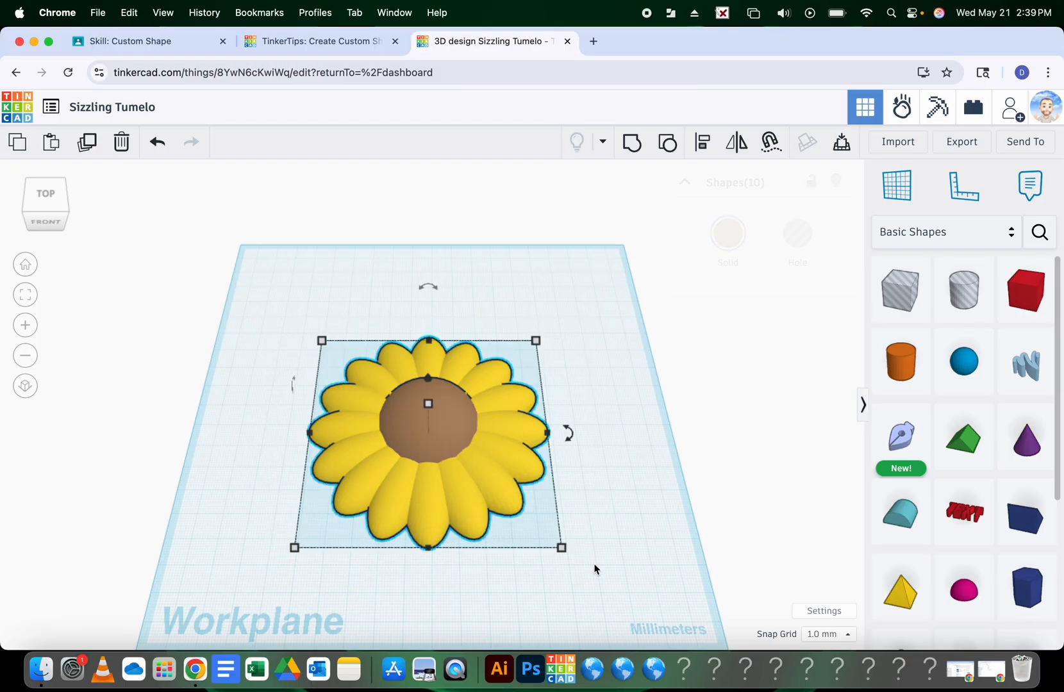
# Switch the shapes library to Your Creations and start a new custom shape from the selection
pyautogui.click(928, 231)
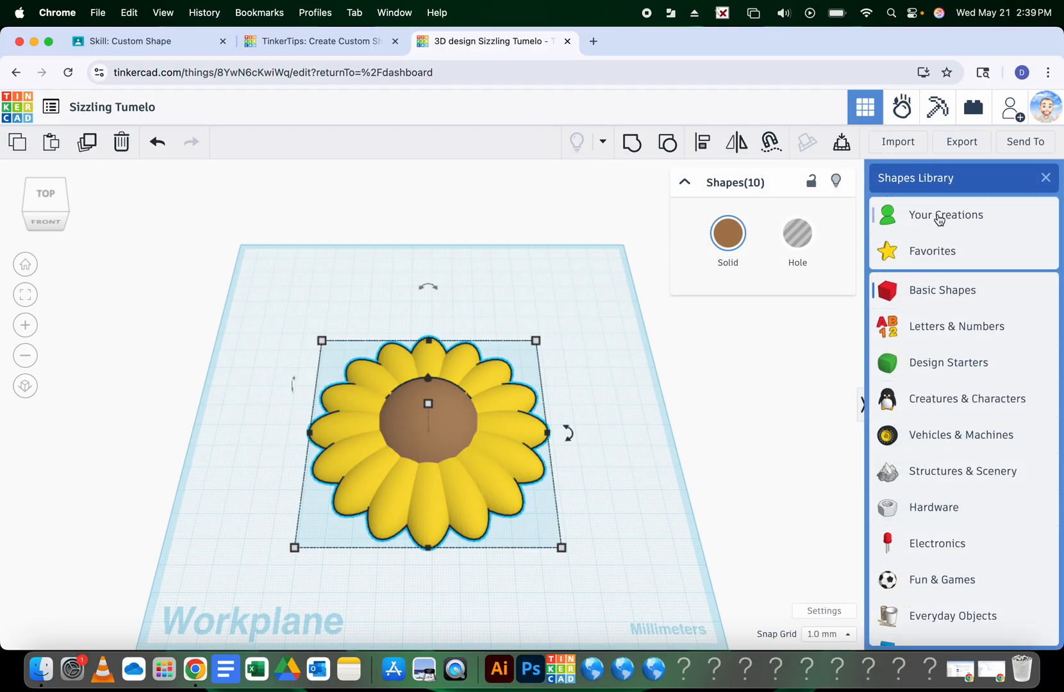
pyautogui.click(939, 220)
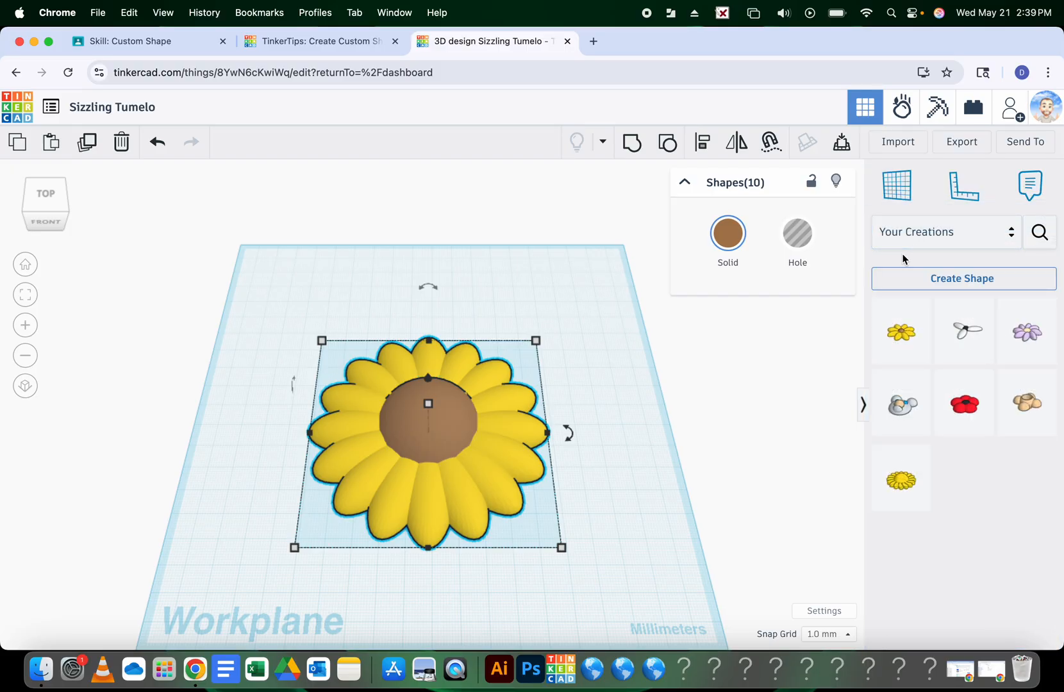
pyautogui.click(910, 279)
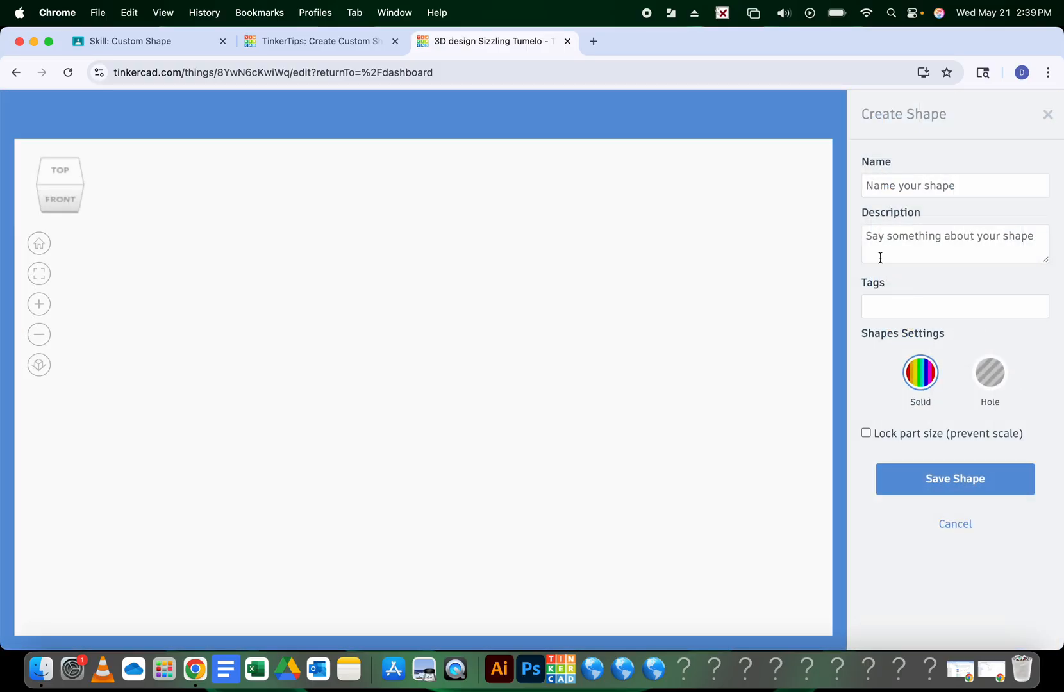
# Name the shape 'Sunflower' and describe it as 'This is my sunflower isn't it nice?'
pyautogui.click(882, 186)
pyautogui.write('Sun')
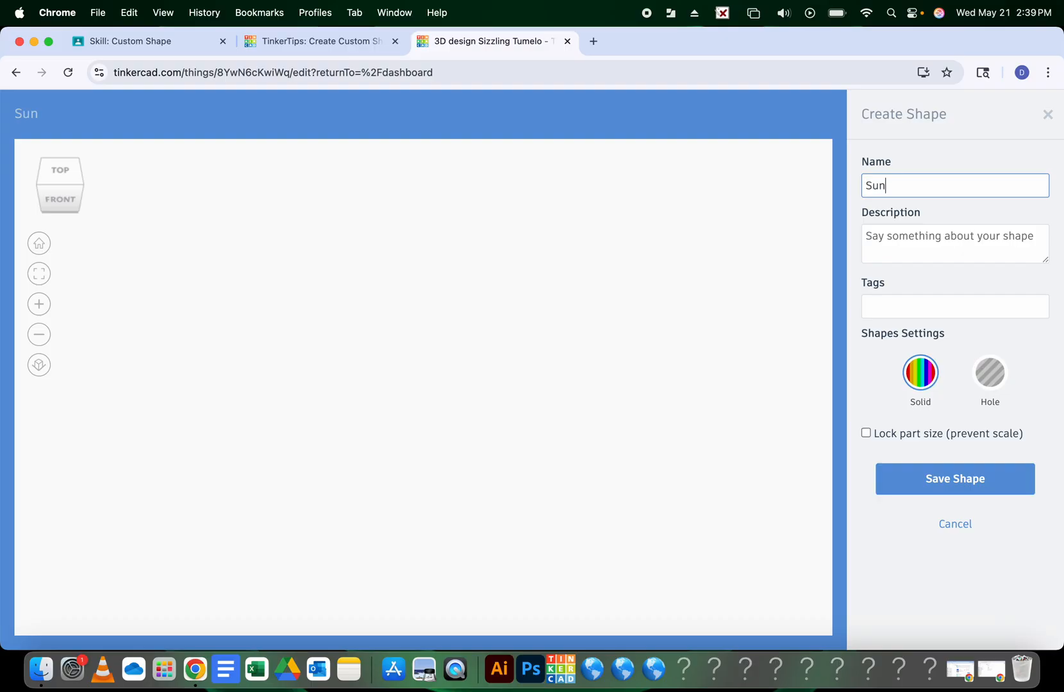
pyautogui.write('flower')
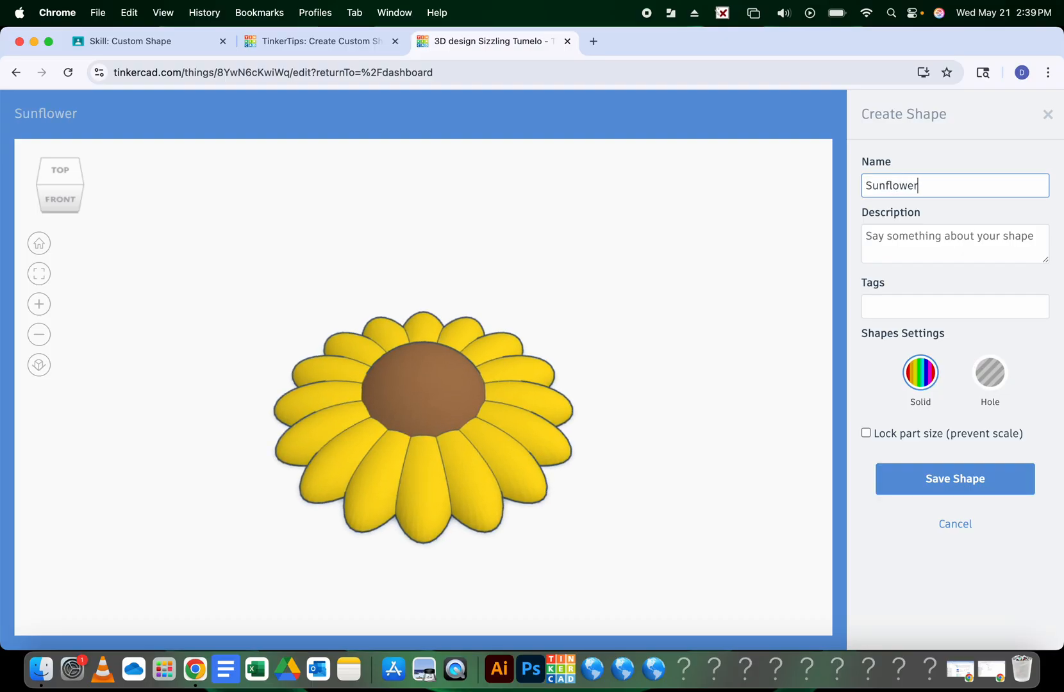
pyautogui.click(892, 225)
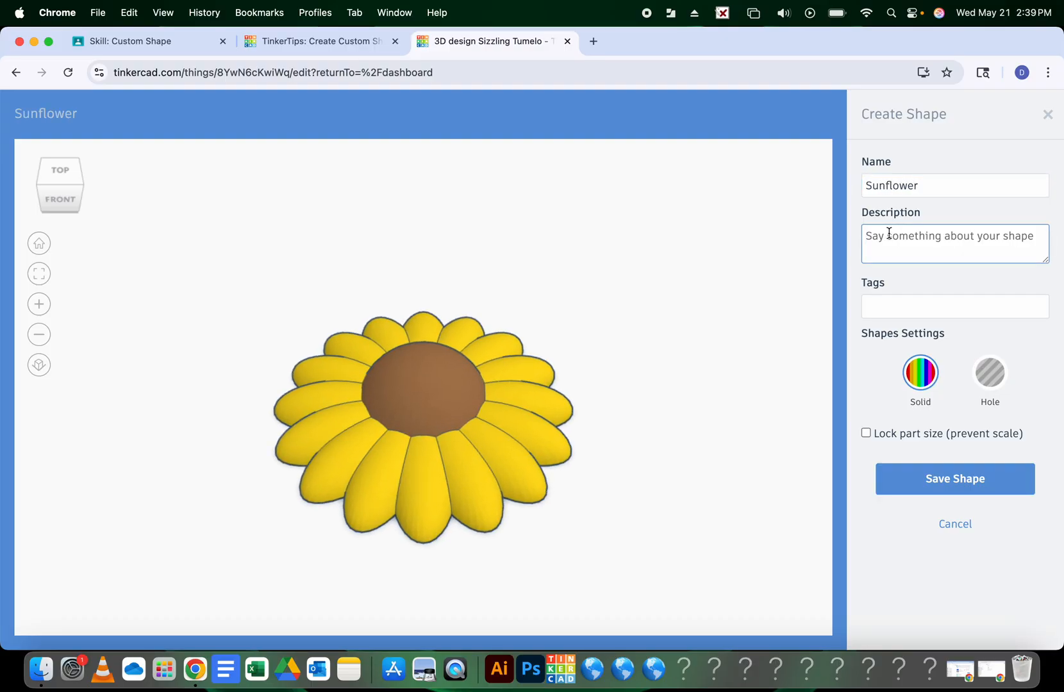
pyautogui.write("This is my sunflower isn't it nice?")
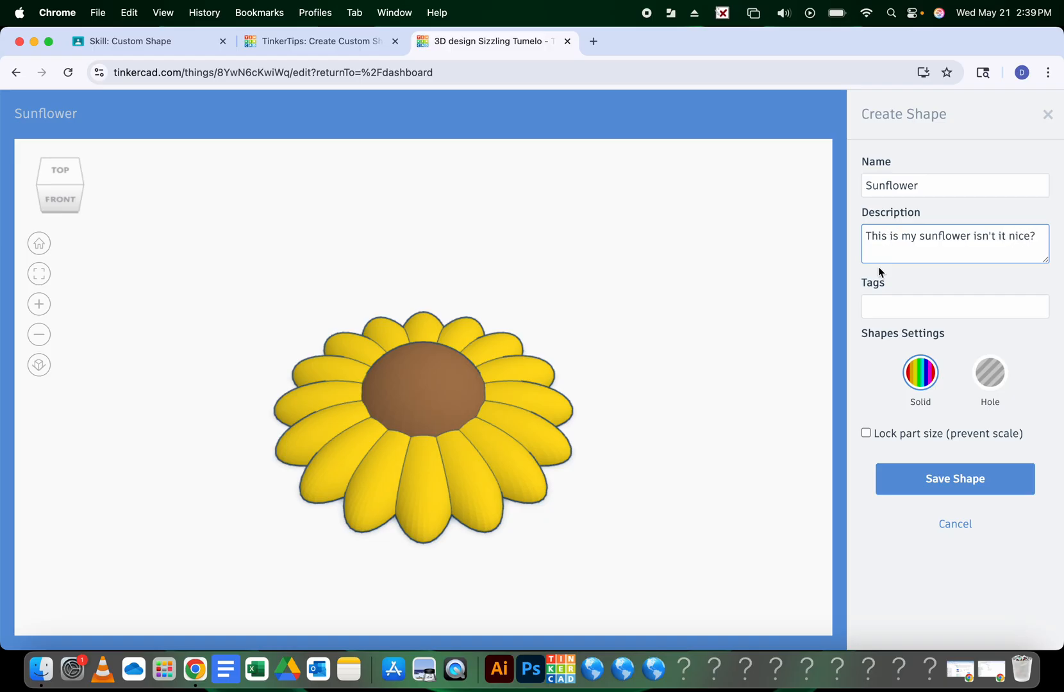
pyautogui.click(872, 304)
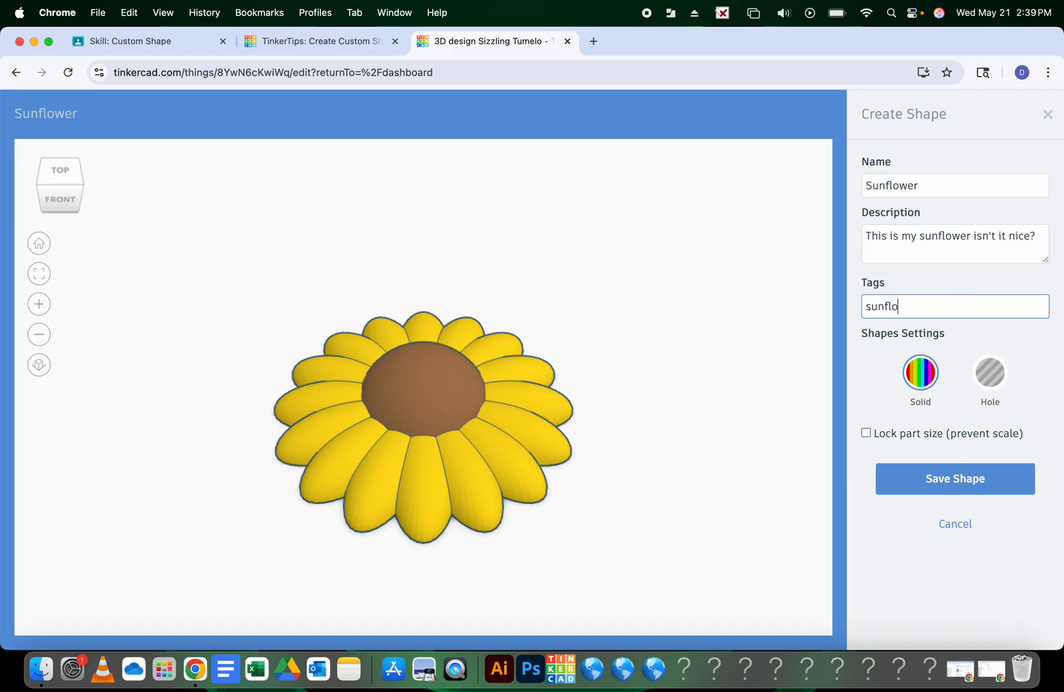
# Add the tags 'sunflower' and 'flower' to the custom shape
pyautogui.write('sunflower')
pyautogui.press('Return')
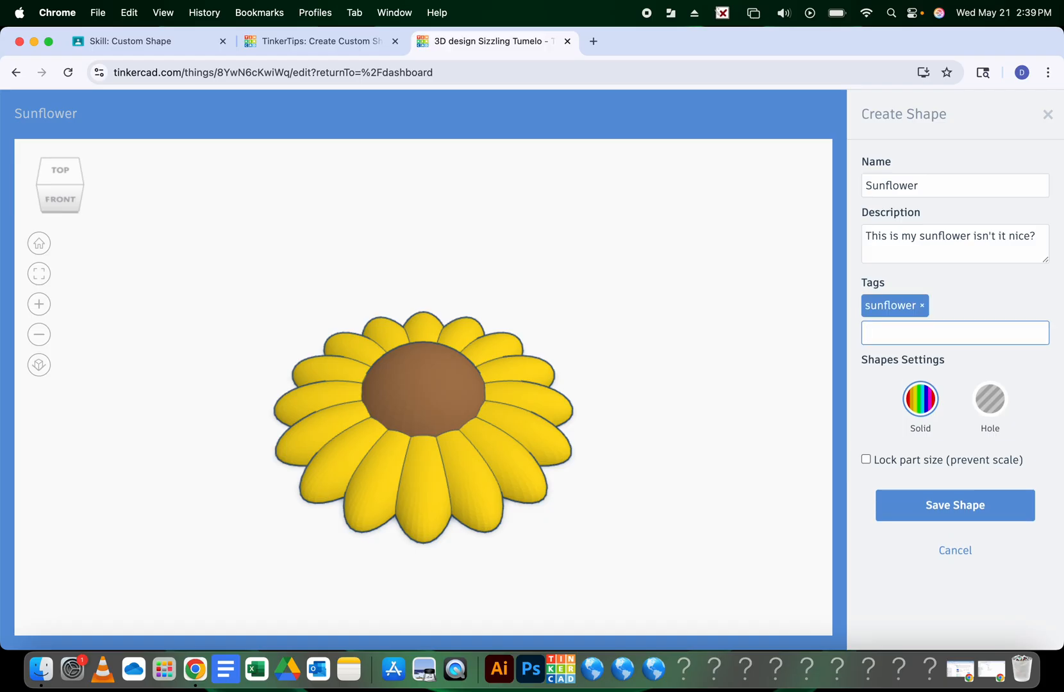
pyautogui.write('flower,')
pyautogui.press('Return')
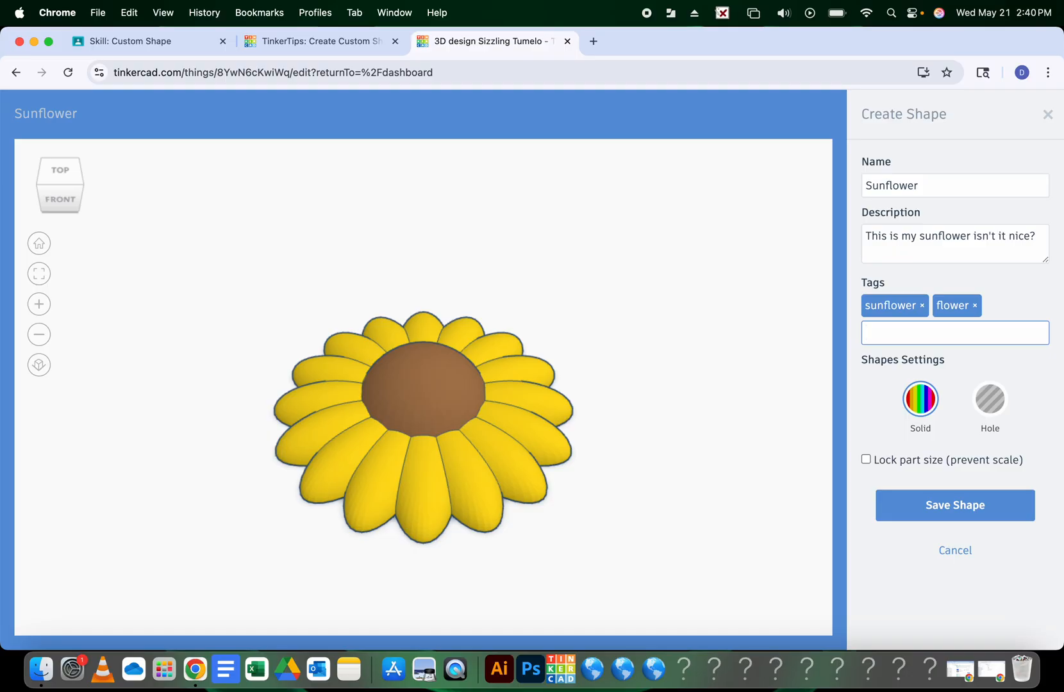
# Keep the Multicolor solid setting, lock the part size, and save the Sunflower shape
pyautogui.click(921, 398)
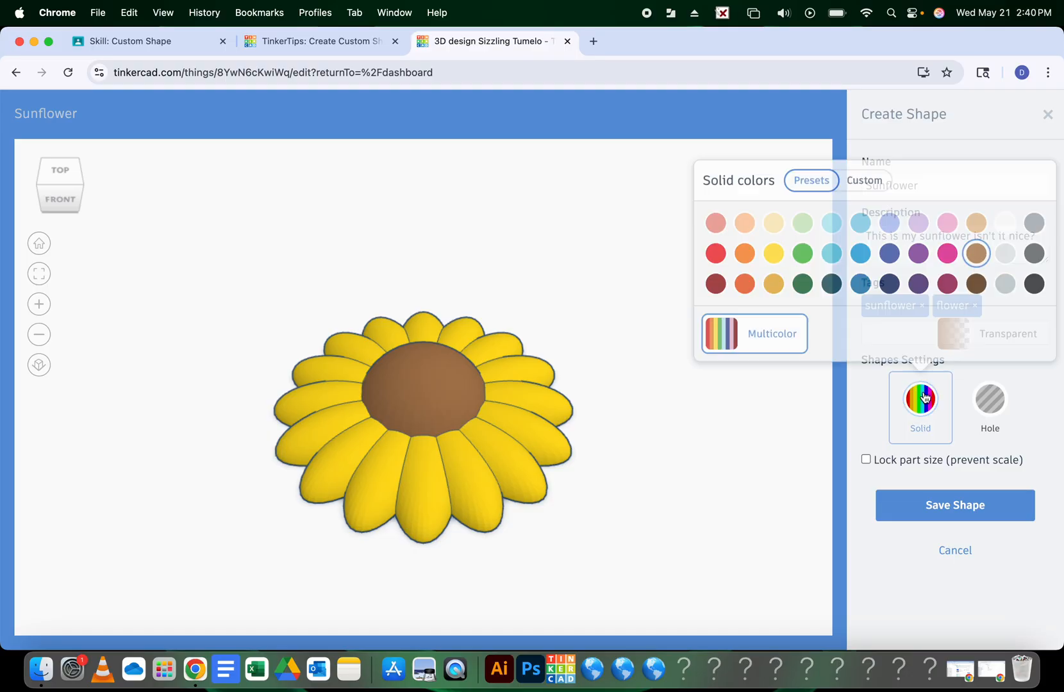
pyautogui.click(773, 250)
pyautogui.click(752, 329)
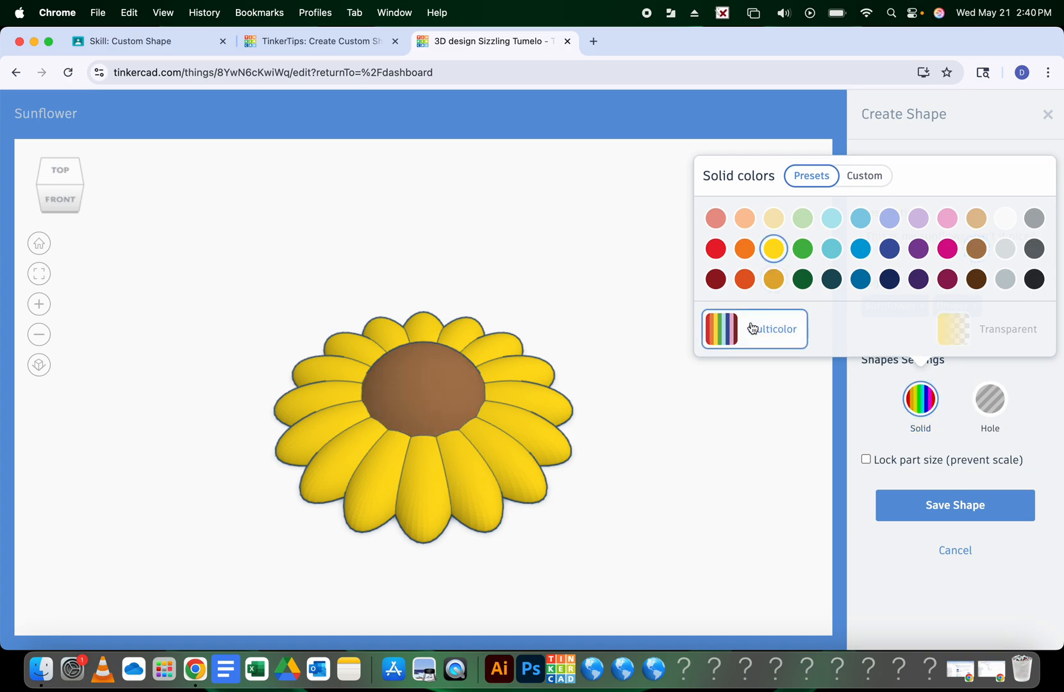
pyautogui.click(869, 465)
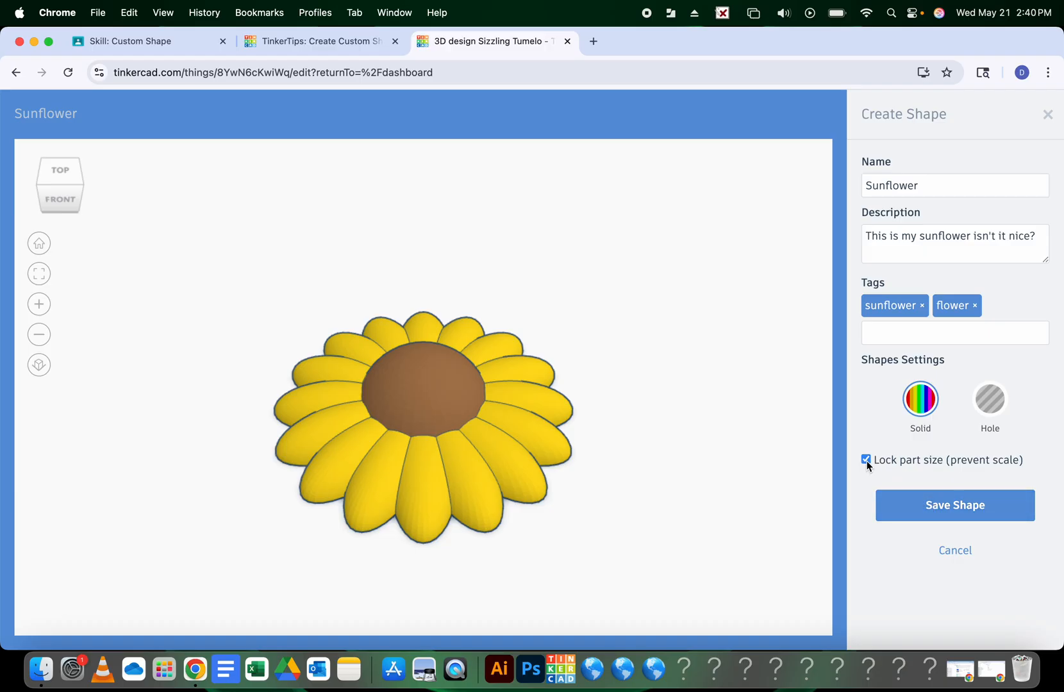
pyautogui.click(915, 503)
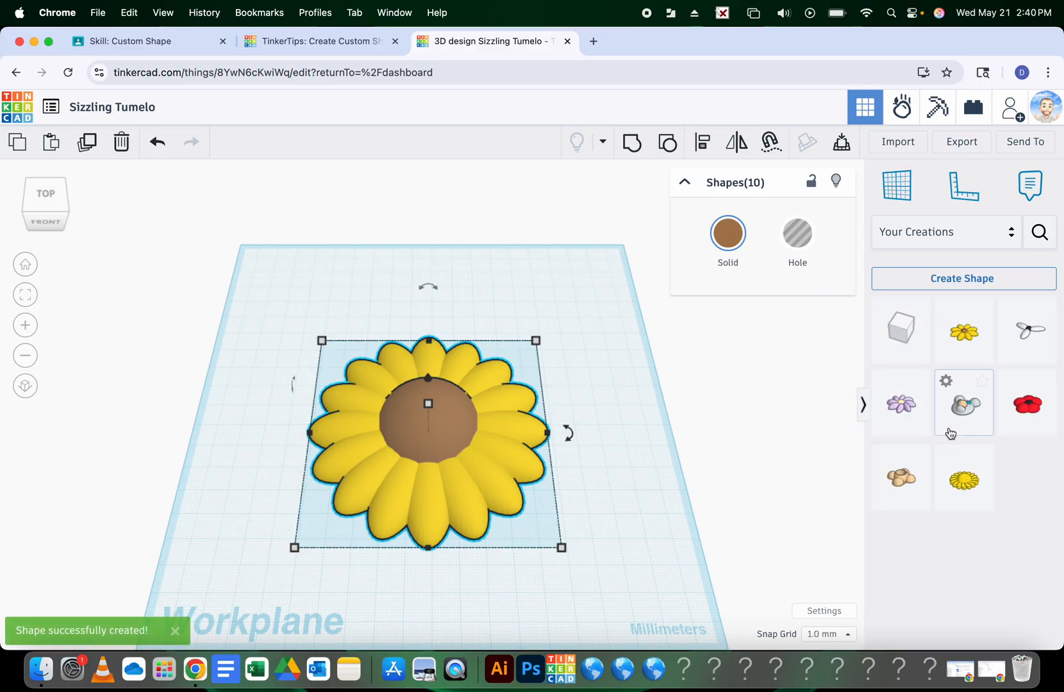
# Move the original sunflower left and place two Sunflower custom shapes on the workplane
pyautogui.moveTo(482, 419); pyautogui.dragTo(398, 432)
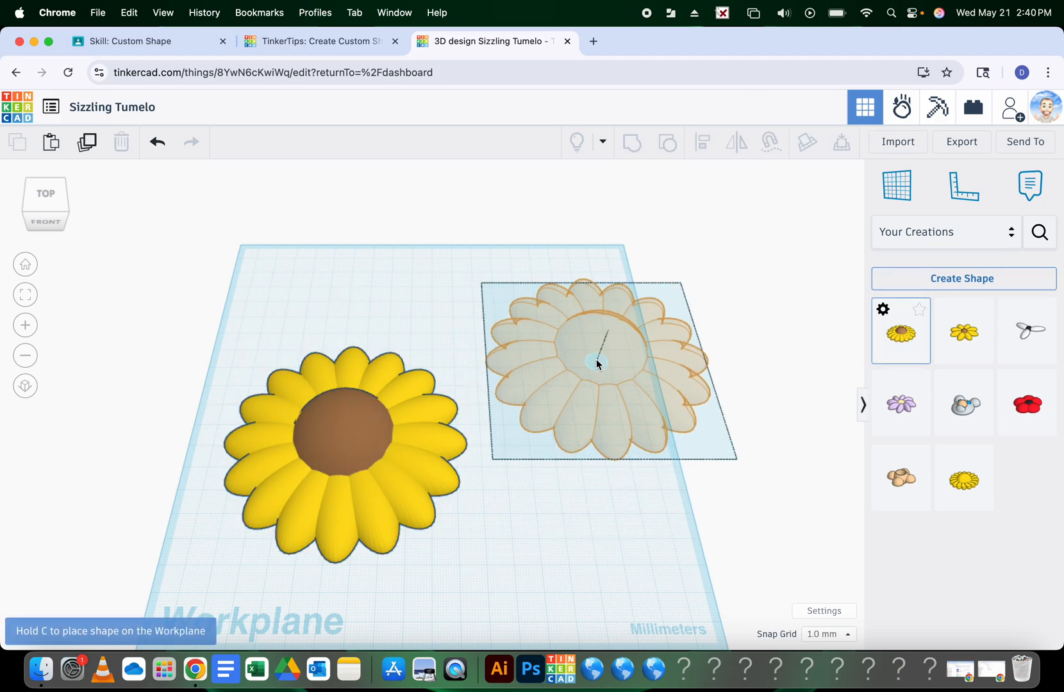
pyautogui.click(590, 347)
pyautogui.click(900, 331)
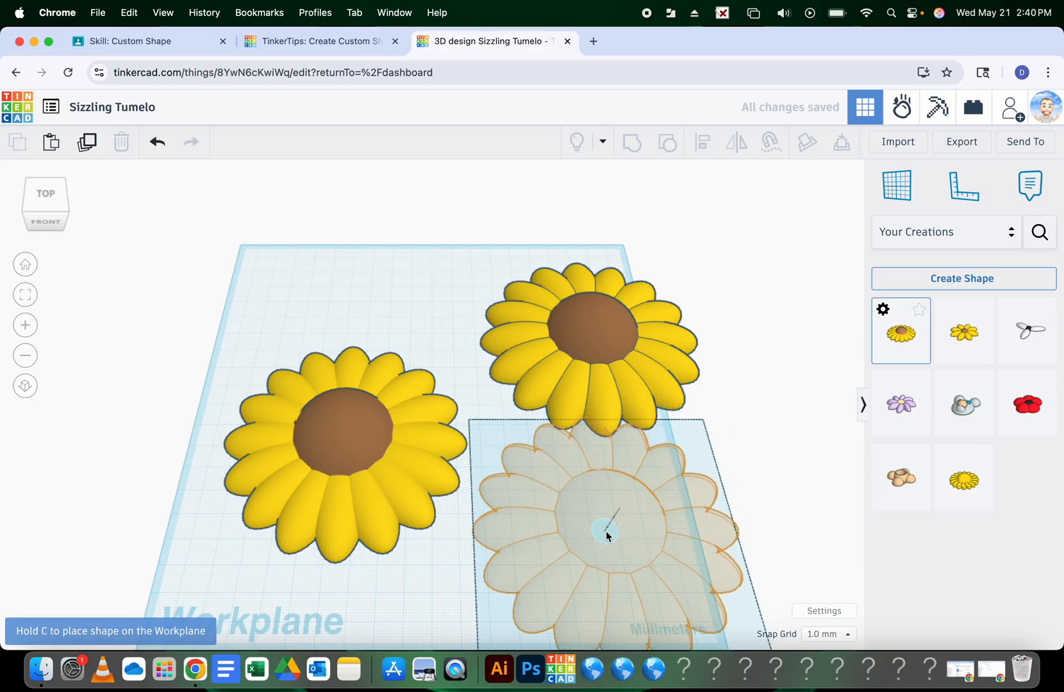
pyautogui.click(615, 516)
pyautogui.scroll(-2, 669, 482)
pyautogui.moveTo(639, 494); pyautogui.dragTo(670, 500)
pyautogui.press('super+z')
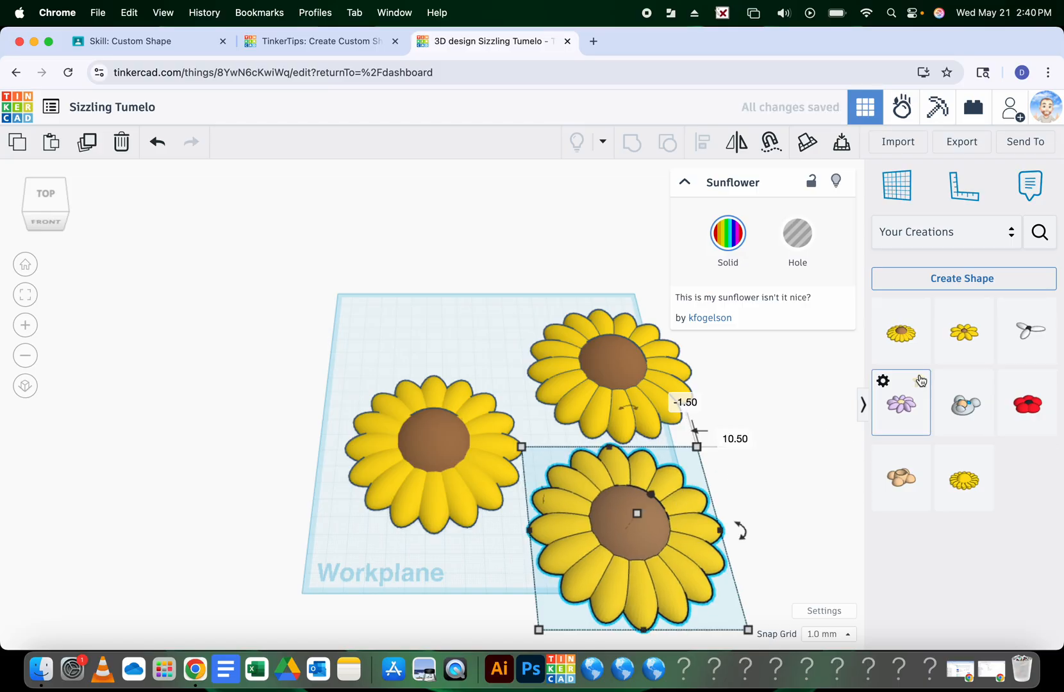
# Add a fourth Sunflower, take a Cmd+Shift+3 screenshot, and return to the Custom Shape assignment
pyautogui.moveTo(915, 341); pyautogui.dragTo(385, 321)
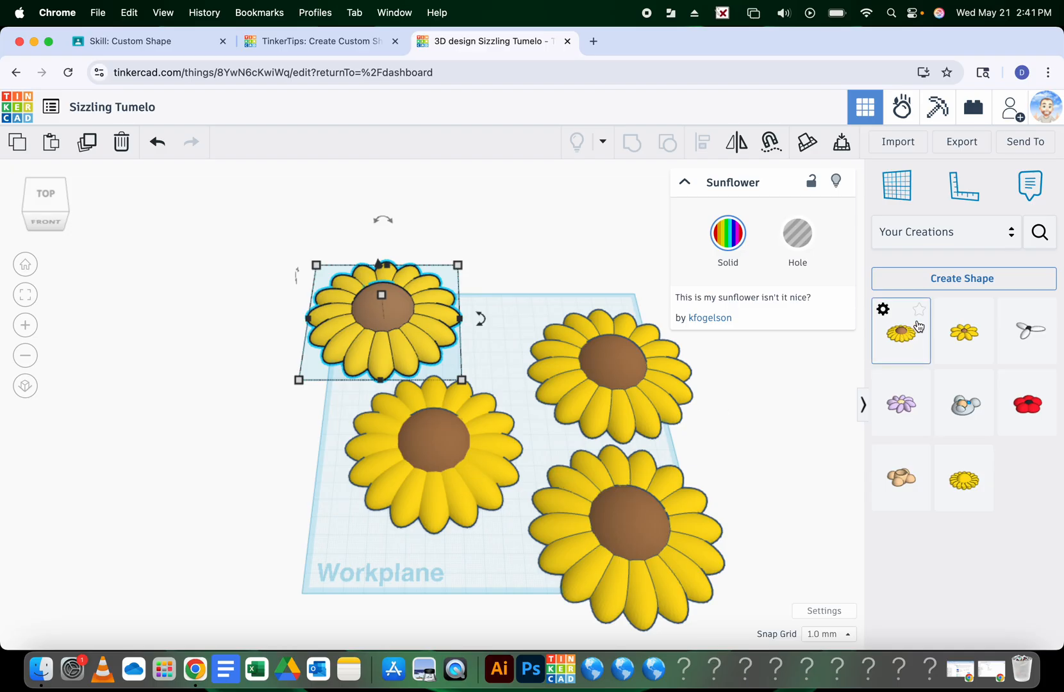
pyautogui.moveTo(904, 333)
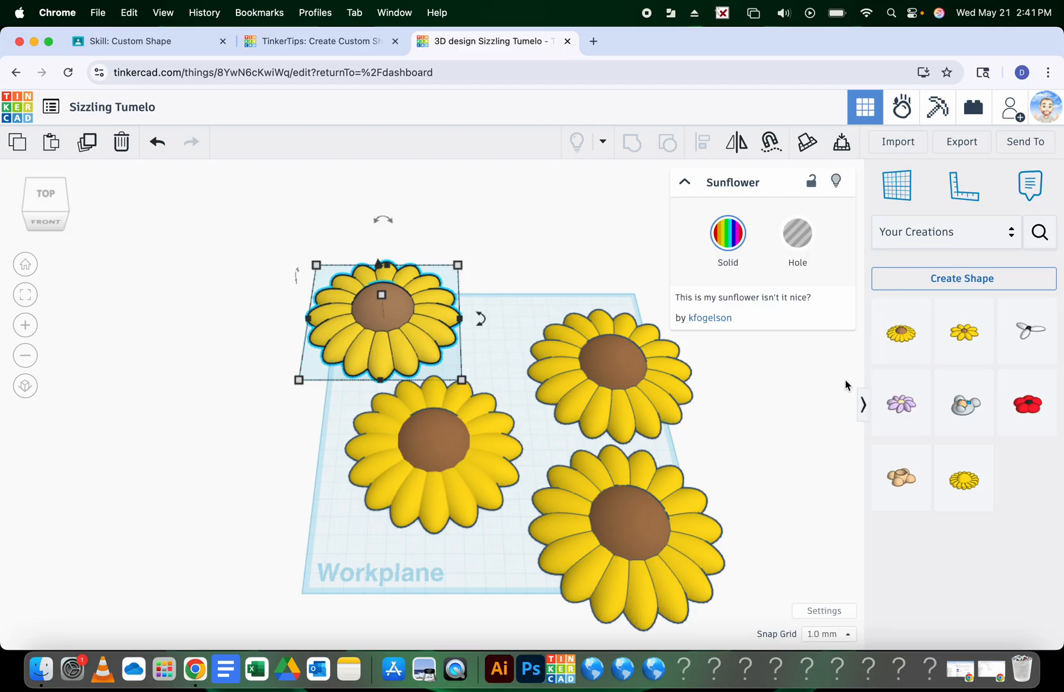
pyautogui.press('super+shift+3')
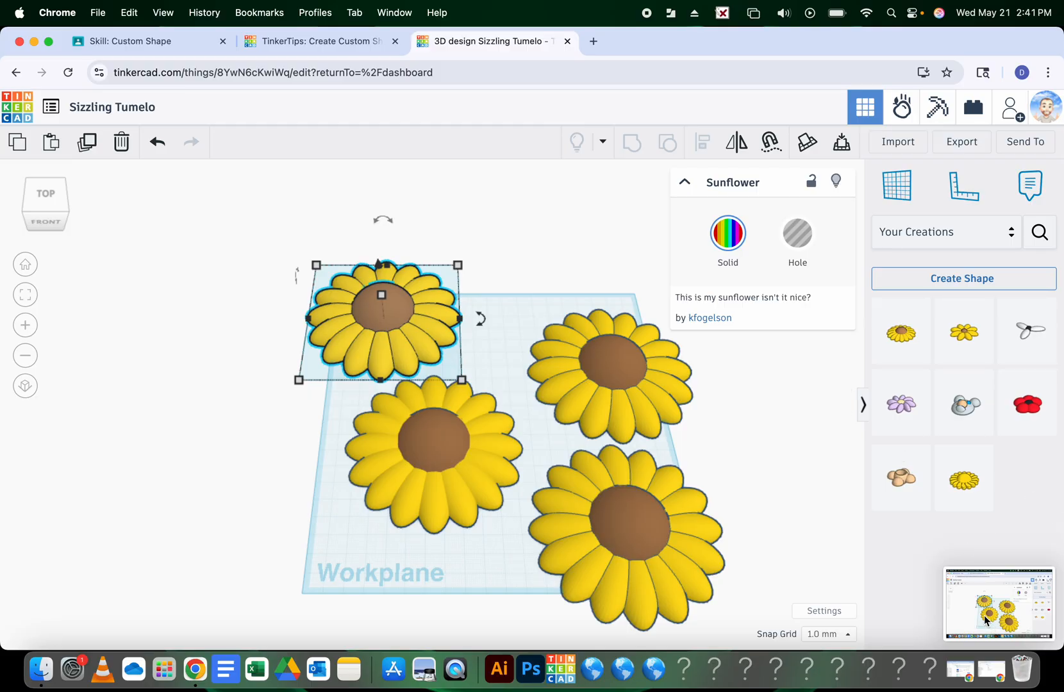
pyautogui.click(154, 43)
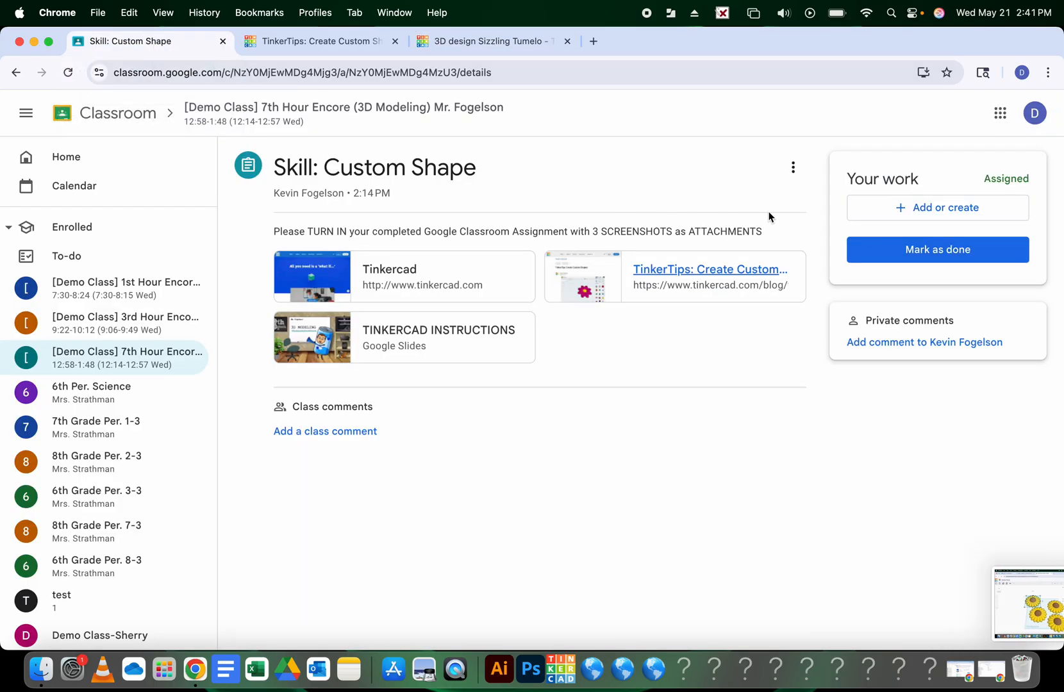
# Attach the desktop screenshot as a file by dragging it into Classroom's upload dialog
pyautogui.click(894, 211)
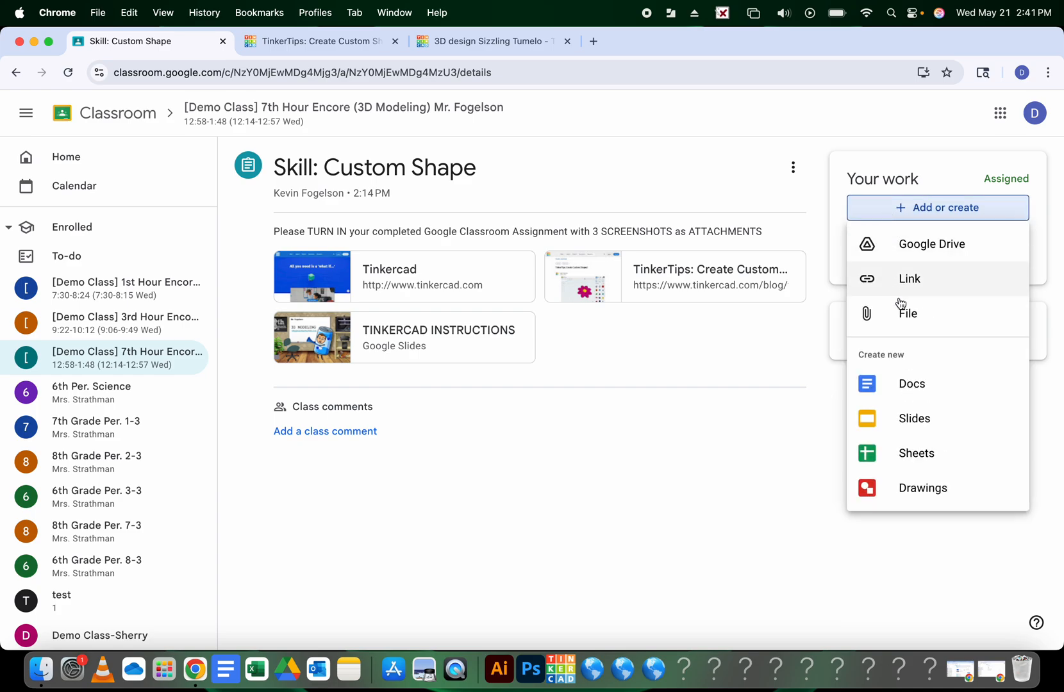
pyautogui.click(895, 325)
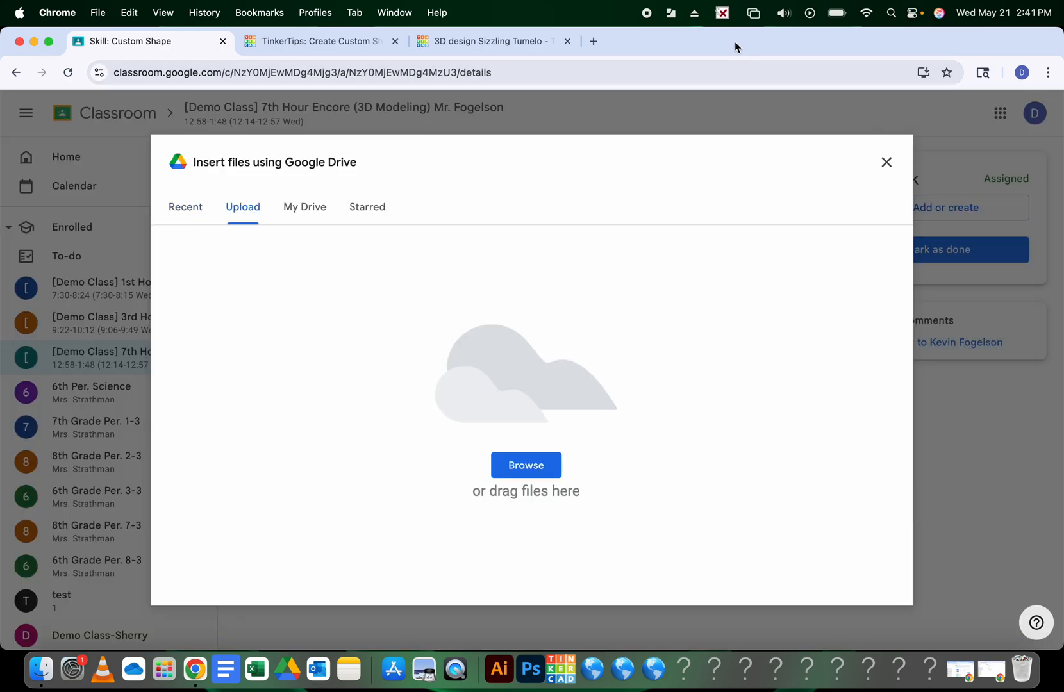
pyautogui.moveTo(734, 41); pyautogui.dragTo(696, 62)
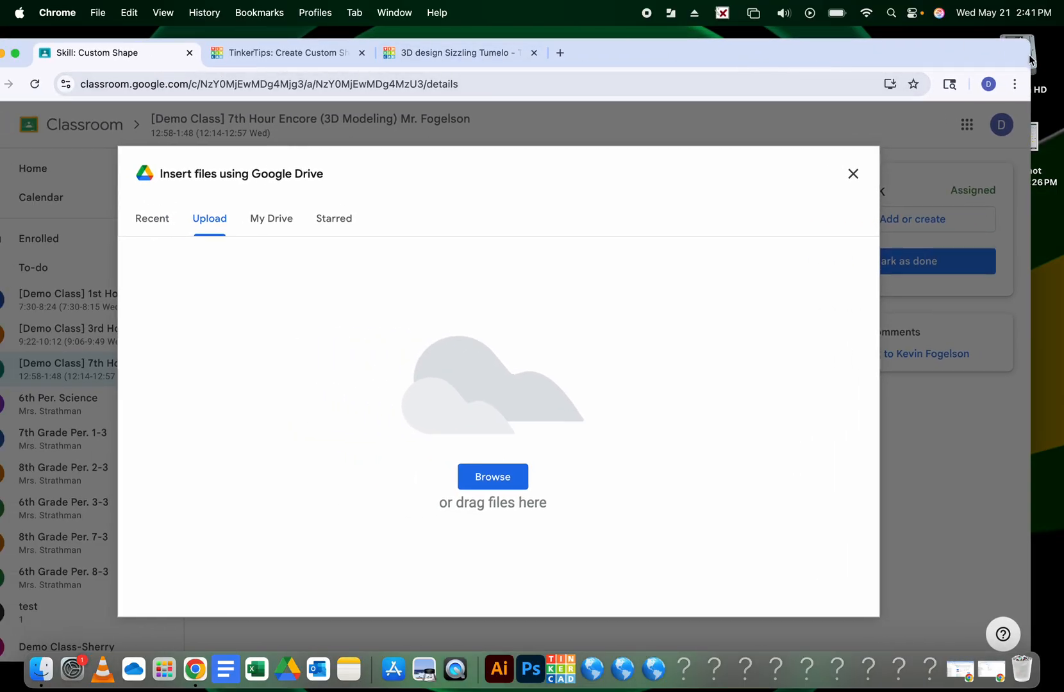
pyautogui.moveTo(1030, 55); pyautogui.dragTo(753, 65)
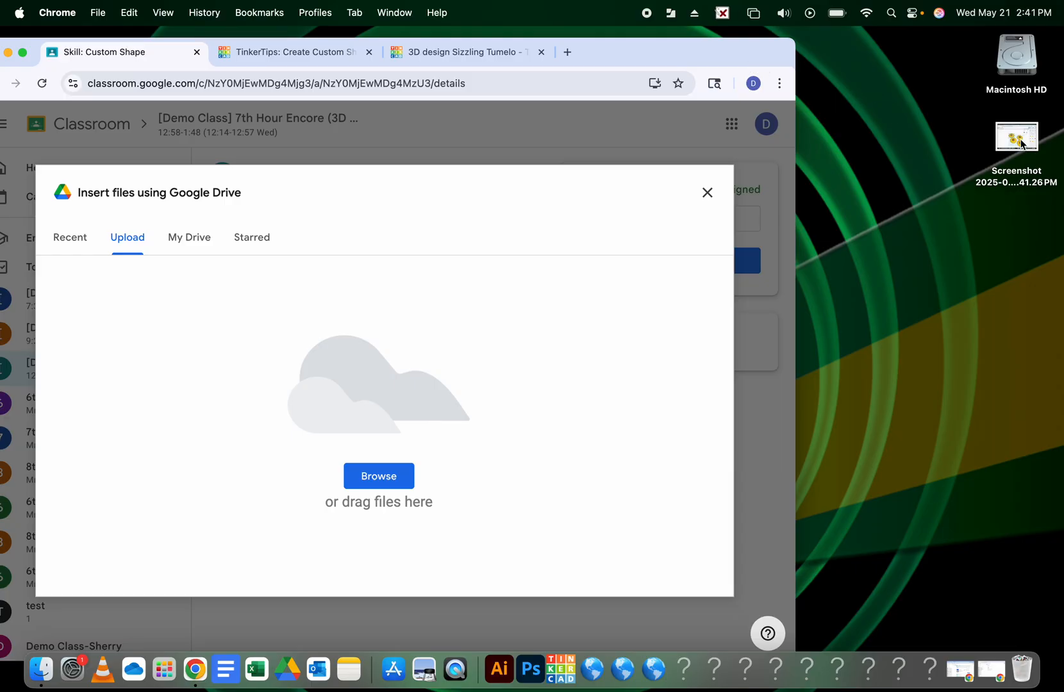
pyautogui.moveTo(1020, 145); pyautogui.dragTo(443, 414)
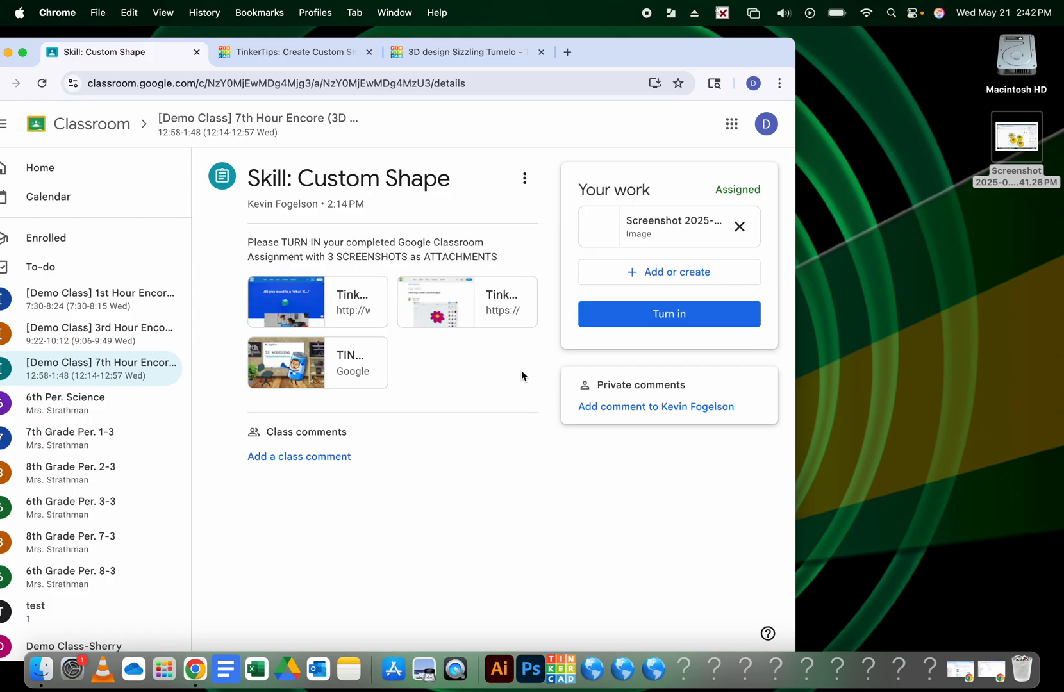
# Confirm turning in the assignment, then recentre the browser window and open the music controls
pyautogui.click(636, 315)
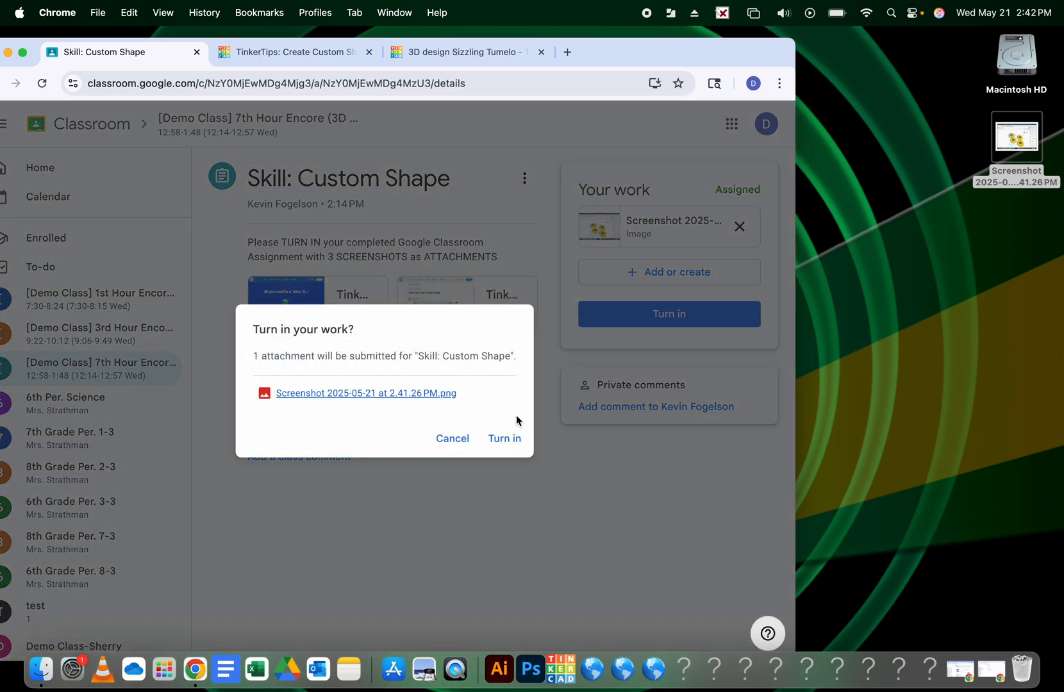
pyautogui.click(508, 439)
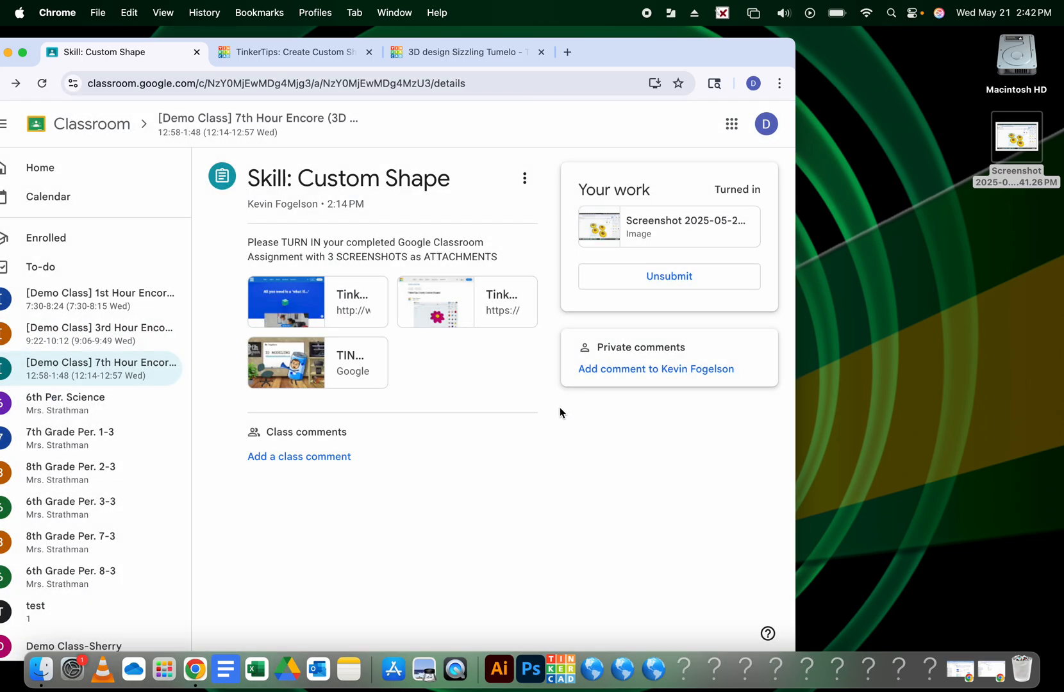
pyautogui.moveTo(598, 57); pyautogui.dragTo(751, 52)
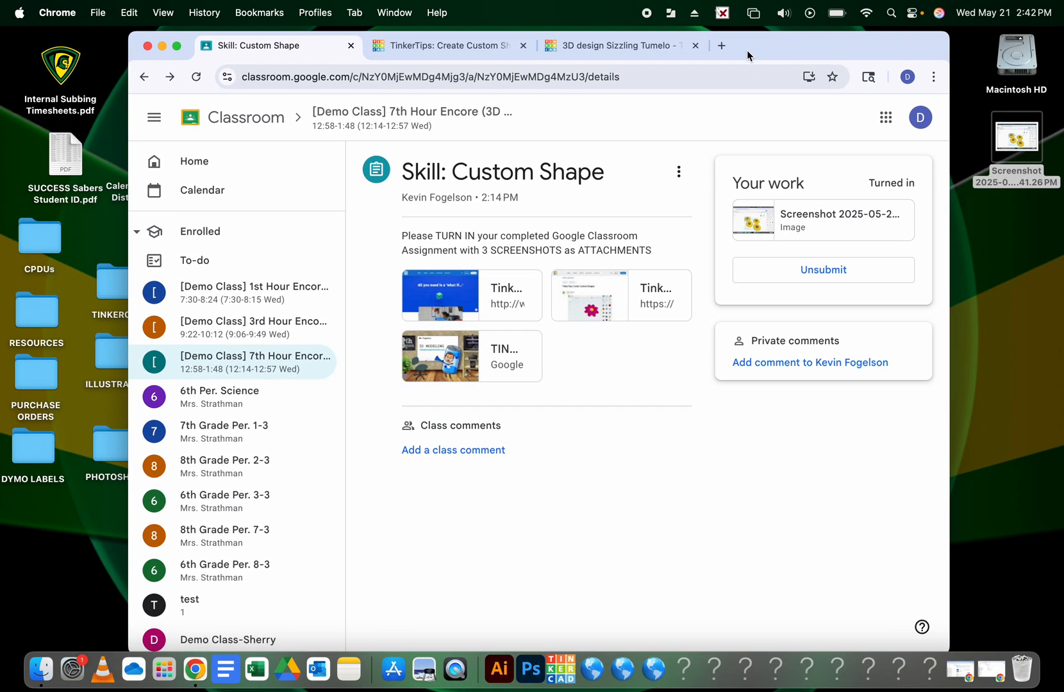
pyautogui.click(809, 13)
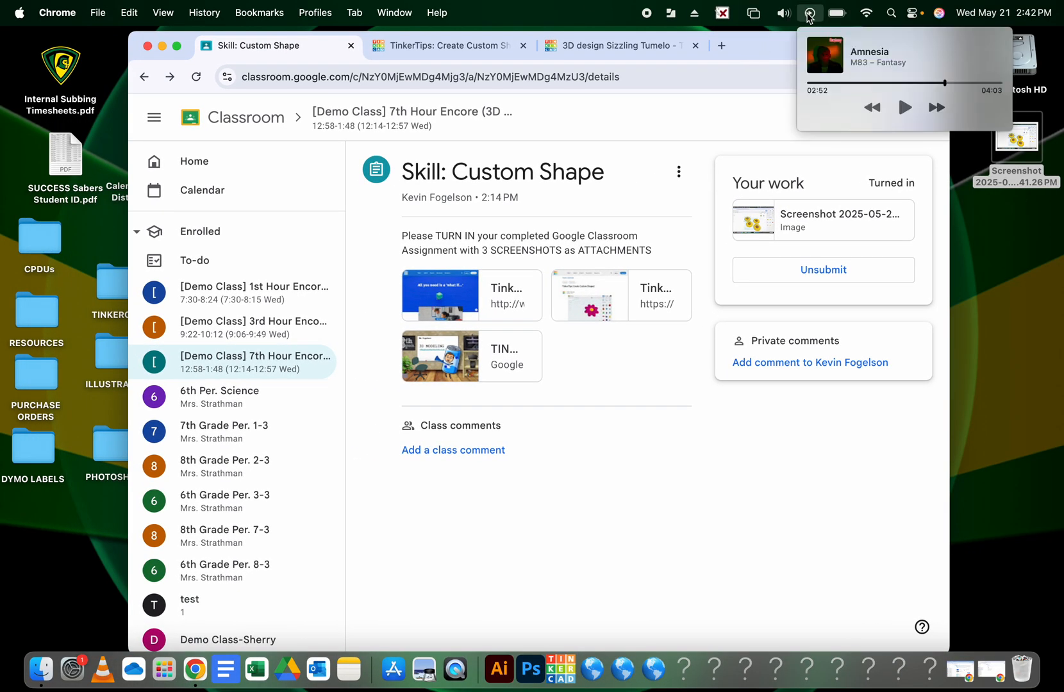